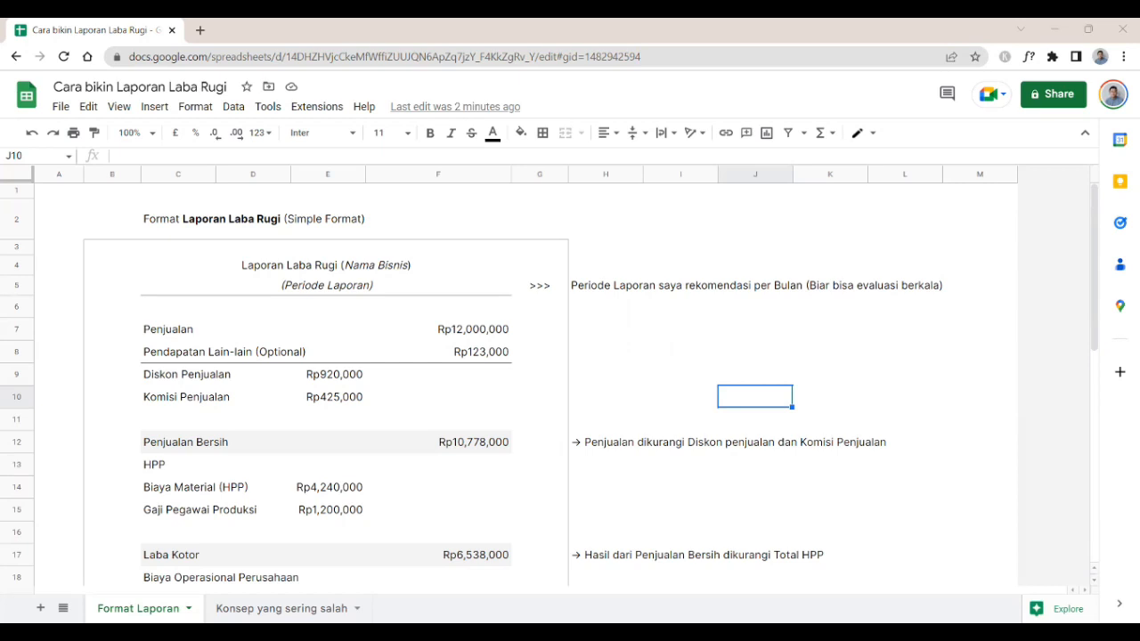
- Examine the report heading, the period, the sales and deduction rows, and the Penjualan Bersih formula in the profit and loss template
{"action": "left_click", "coordinate": [284, 272]}
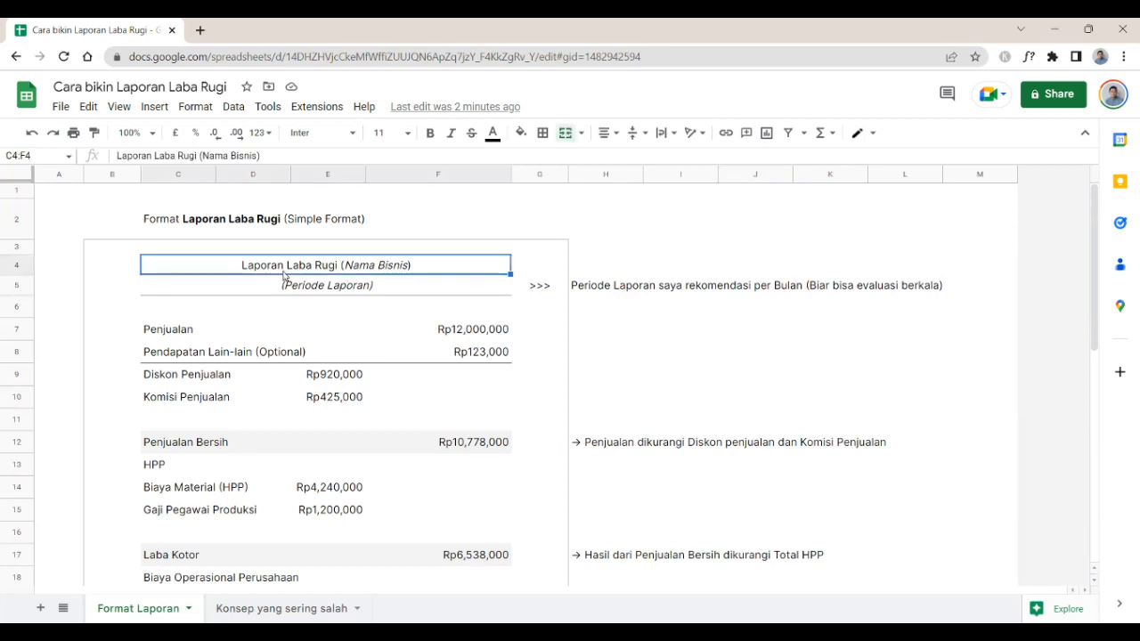
{"action": "left_click", "coordinate": [296, 287]}
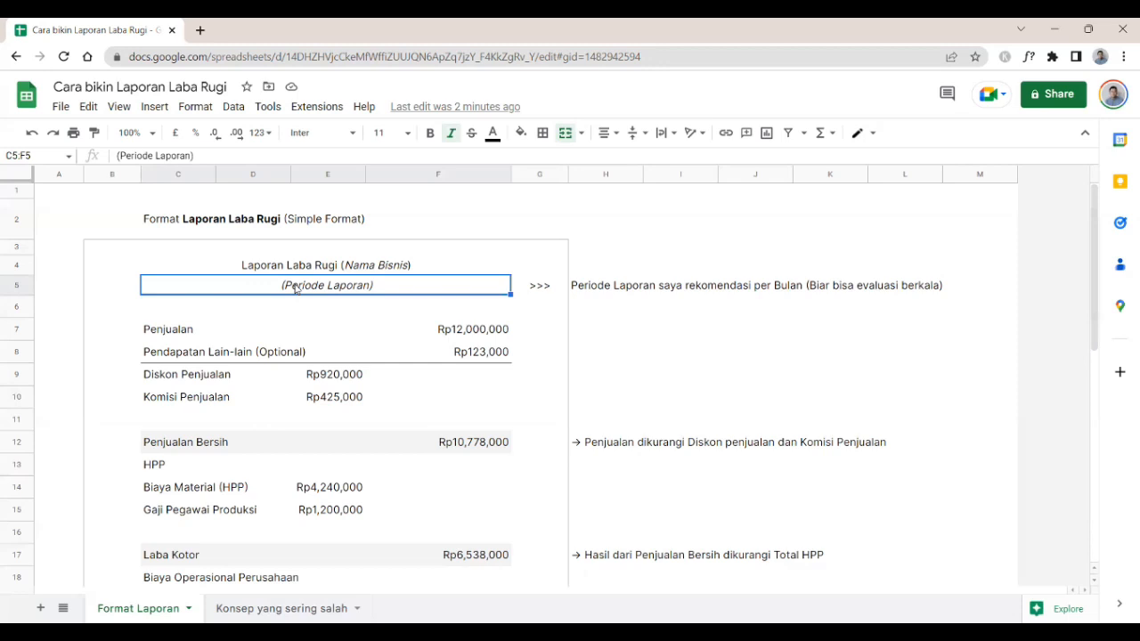
{"action": "left_click", "coordinate": [247, 329]}
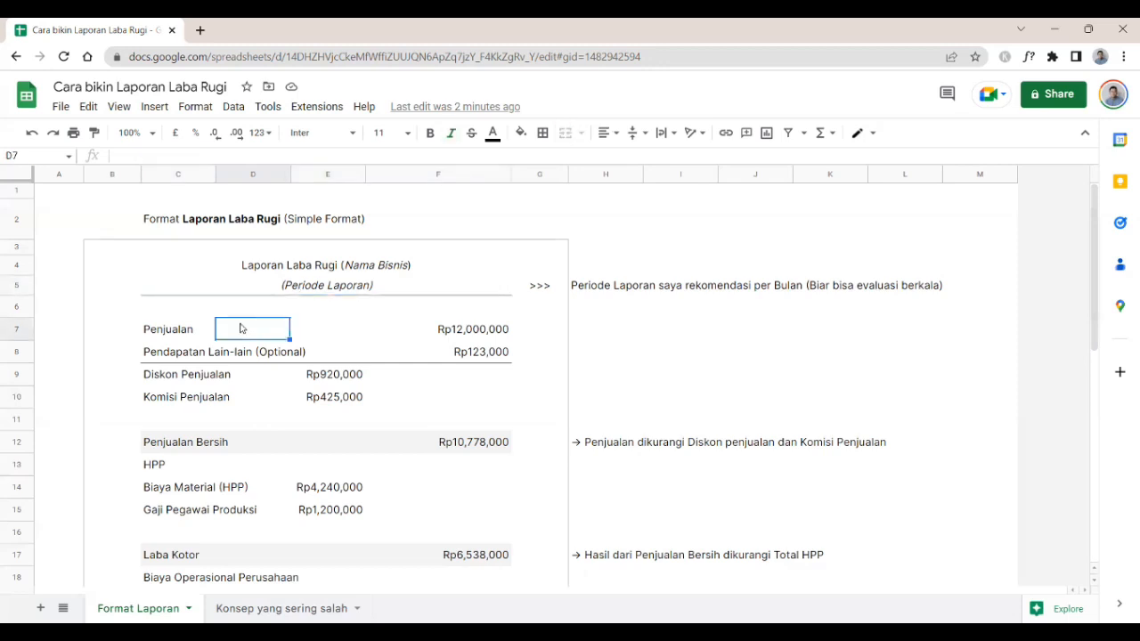
{"action": "left_click", "coordinate": [184, 333]}
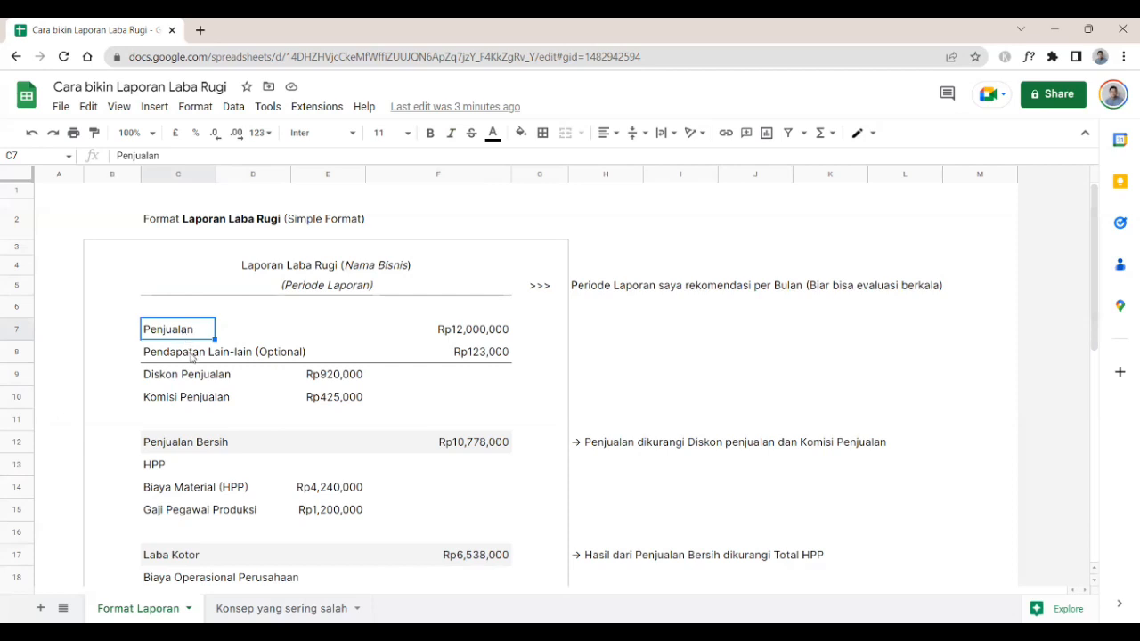
{"action": "left_click", "coordinate": [191, 357]}
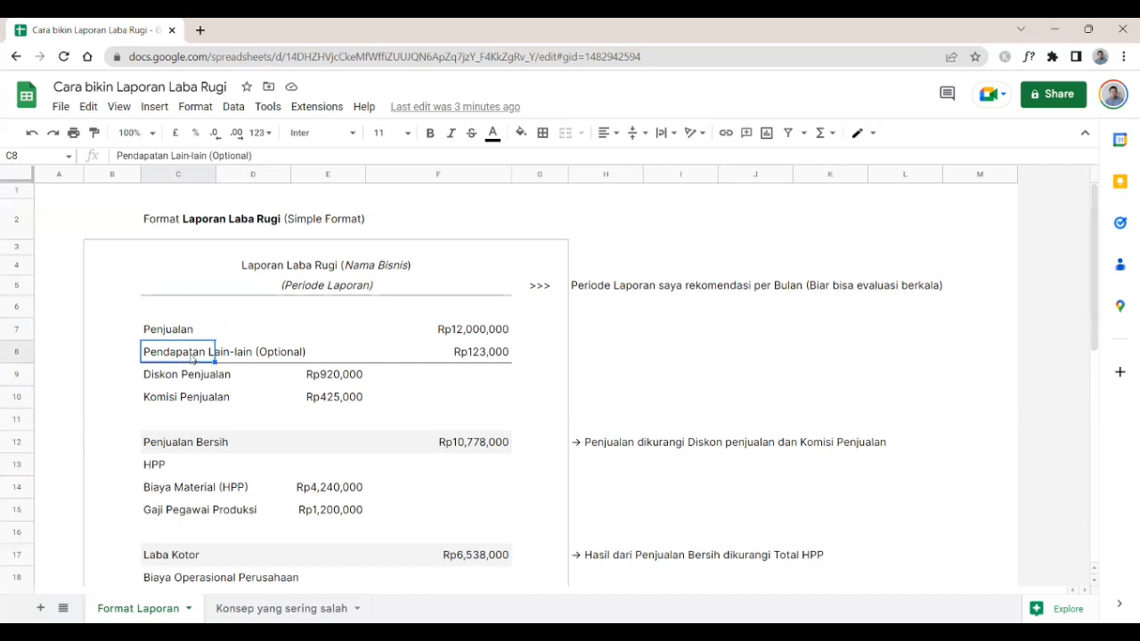
{"action": "left_click", "coordinate": [202, 380]}
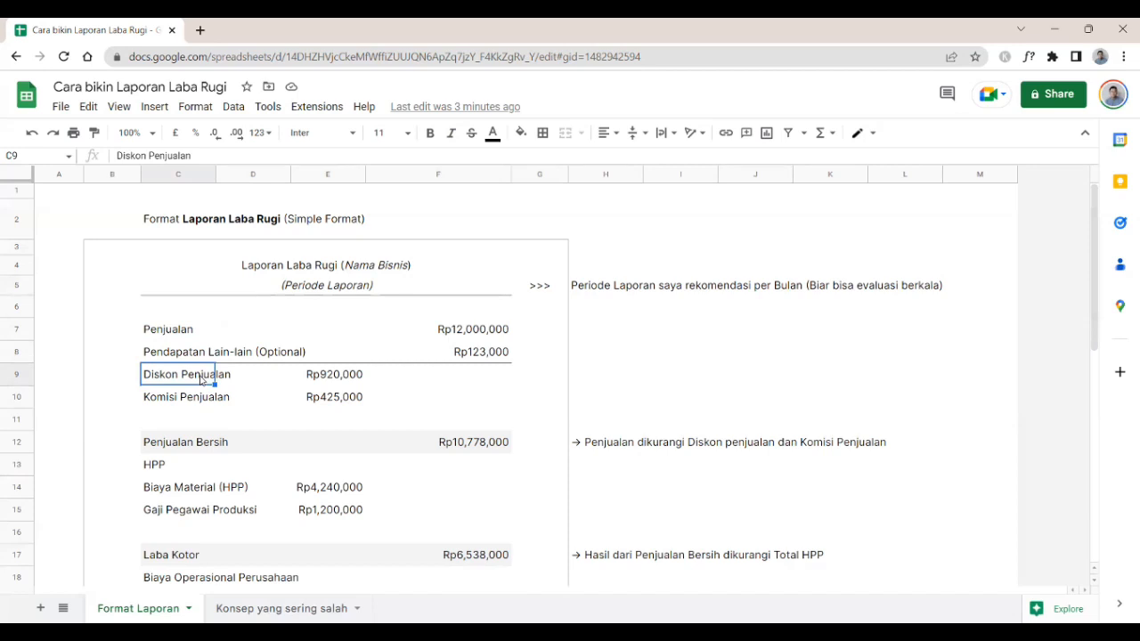
{"action": "left_click", "coordinate": [480, 450]}
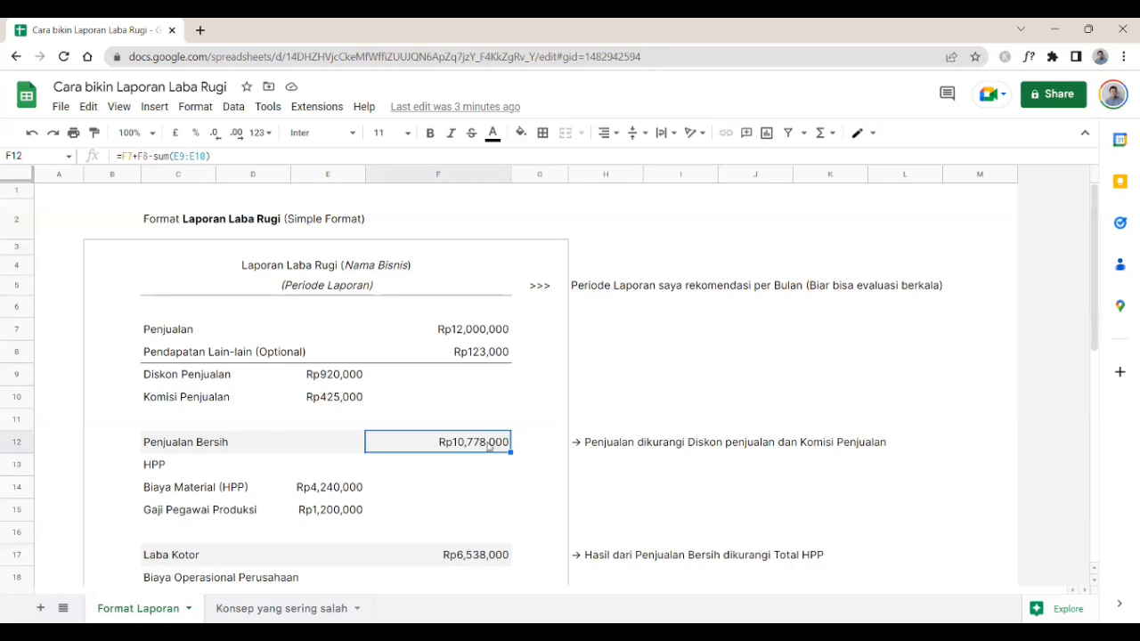
- Review the HPP rows, the Laba Kotor formula, the operating costs and the Laba Bersih formula in the template
{"action": "scroll", "coordinate": [488, 445], "scroll_direction": "down", "scroll_amount": 3}
{"action": "left_click", "coordinate": [241, 347]}
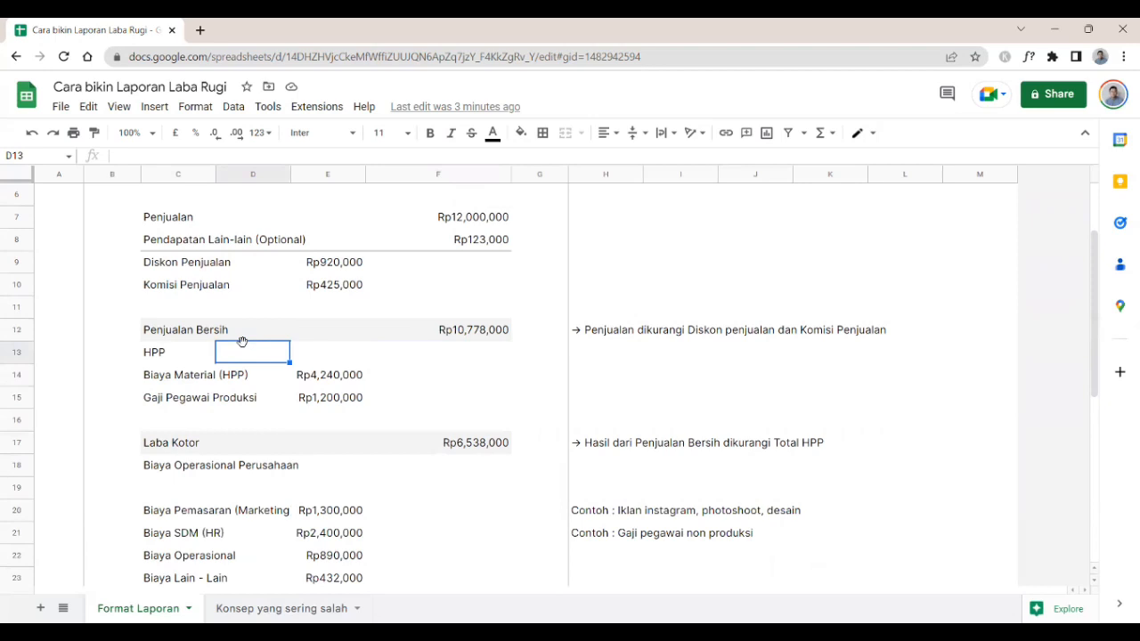
{"action": "left_click", "coordinate": [175, 351]}
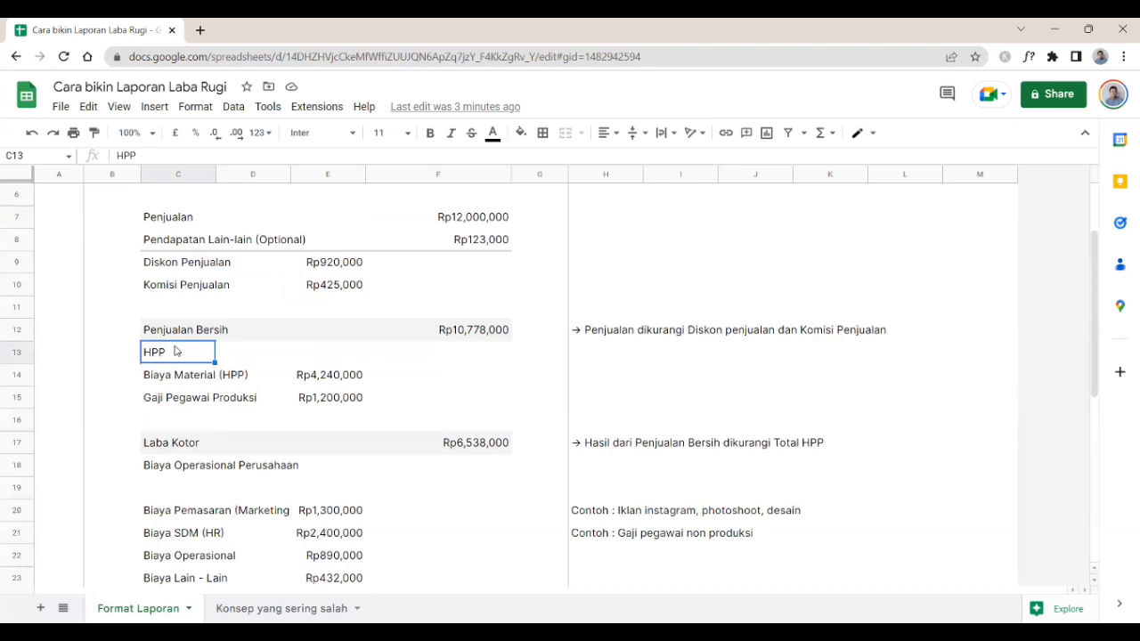
{"action": "left_click", "coordinate": [199, 383]}
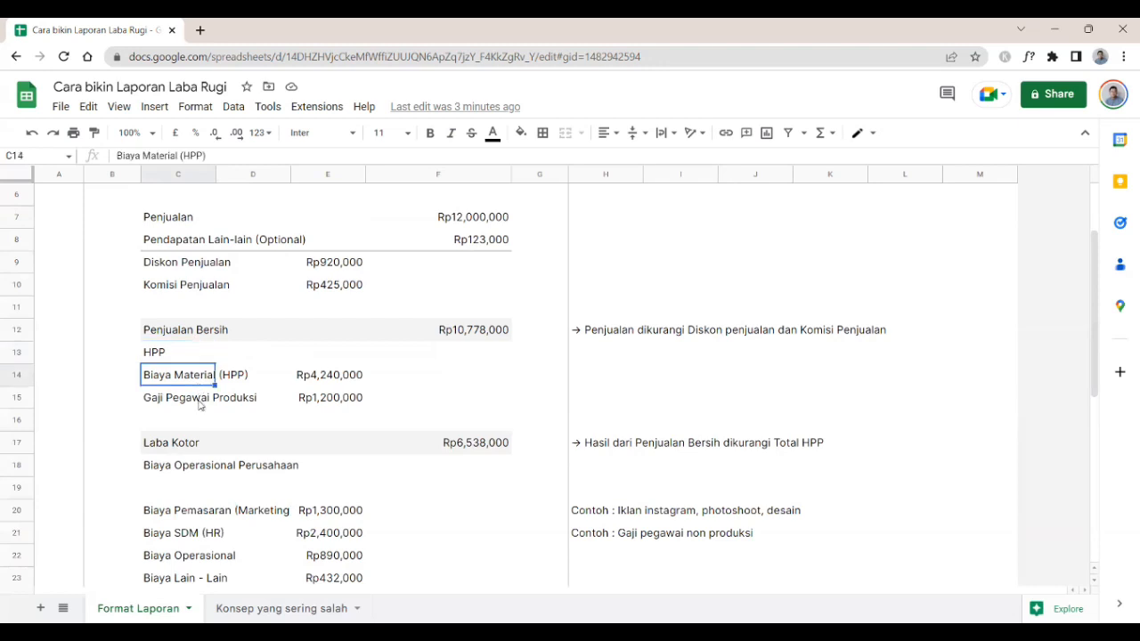
{"action": "left_click", "coordinate": [200, 406]}
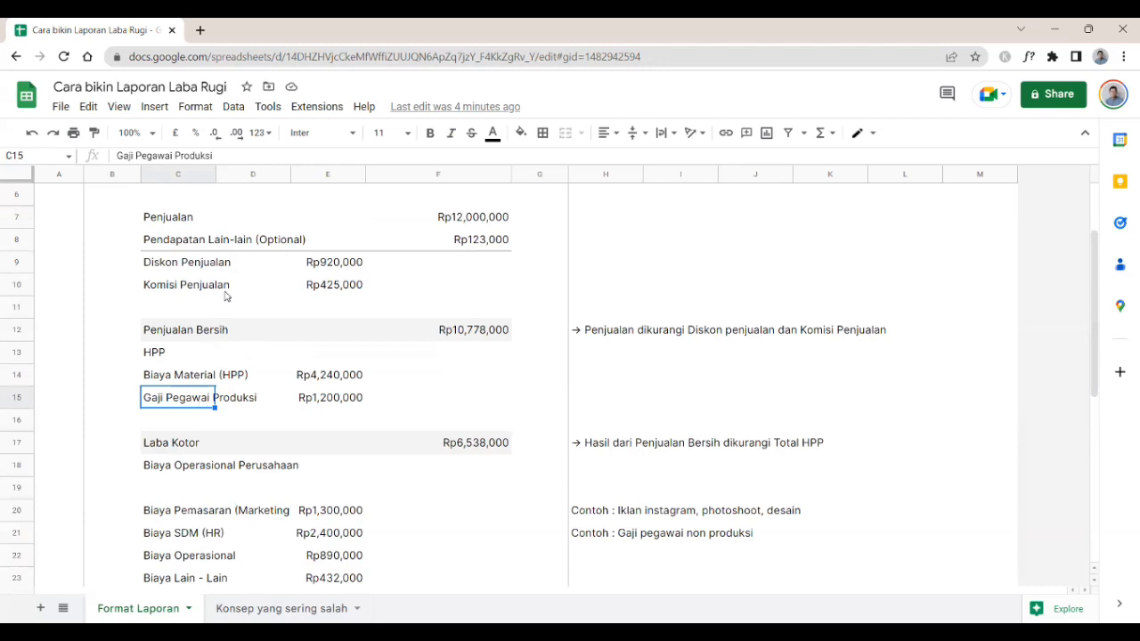
{"action": "left_click", "coordinate": [450, 456]}
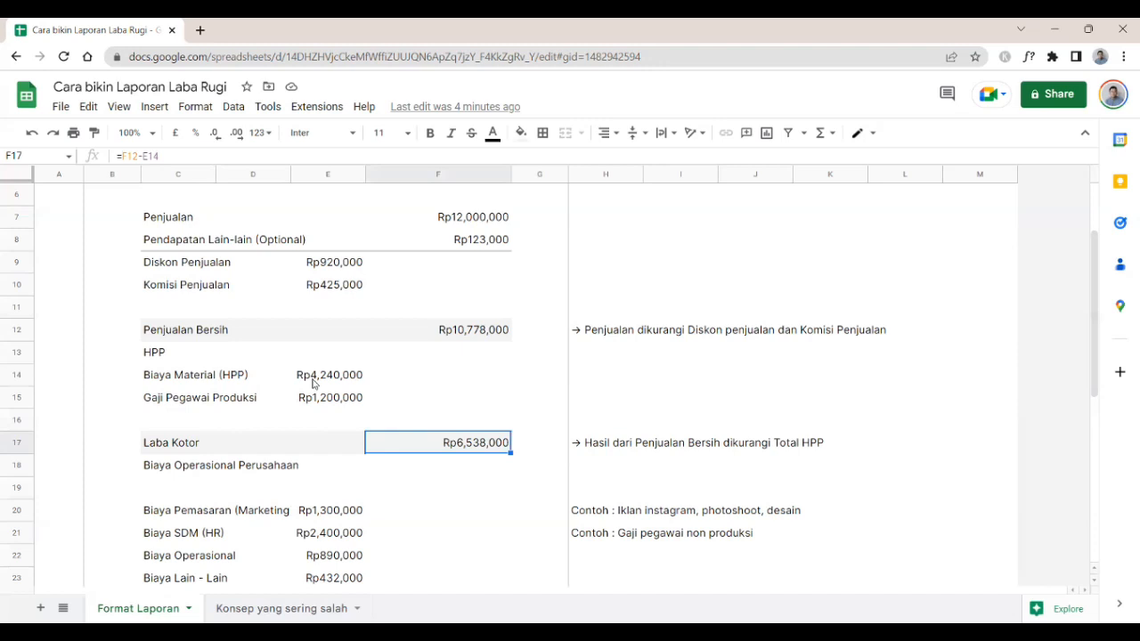
{"action": "scroll", "coordinate": [313, 384], "scroll_direction": "down", "scroll_amount": 2}
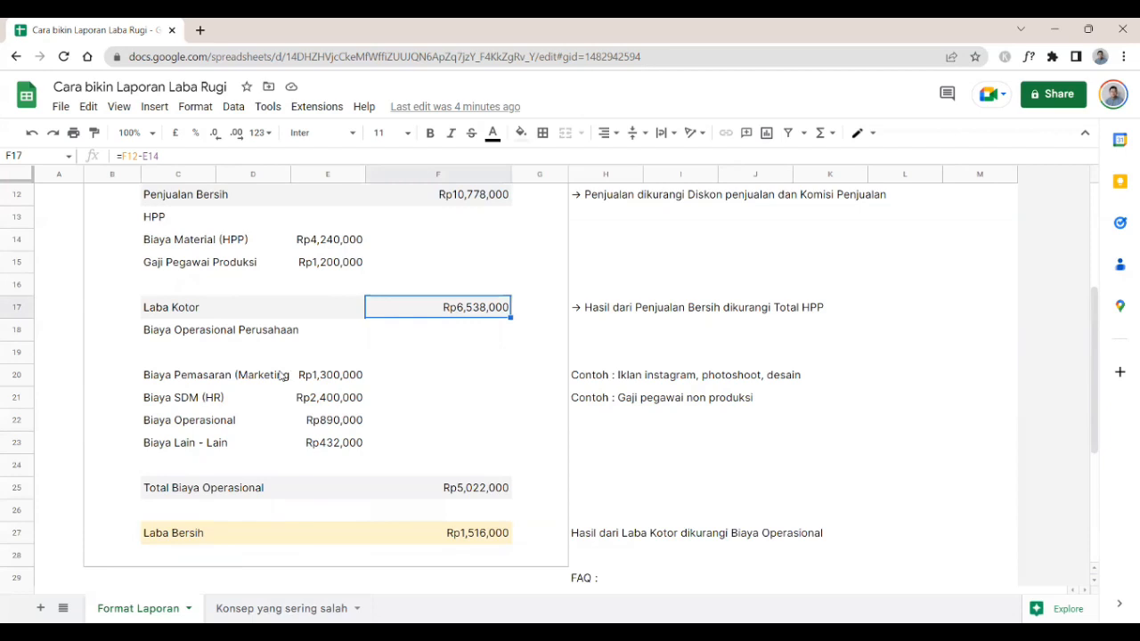
{"action": "left_click", "coordinate": [495, 541]}
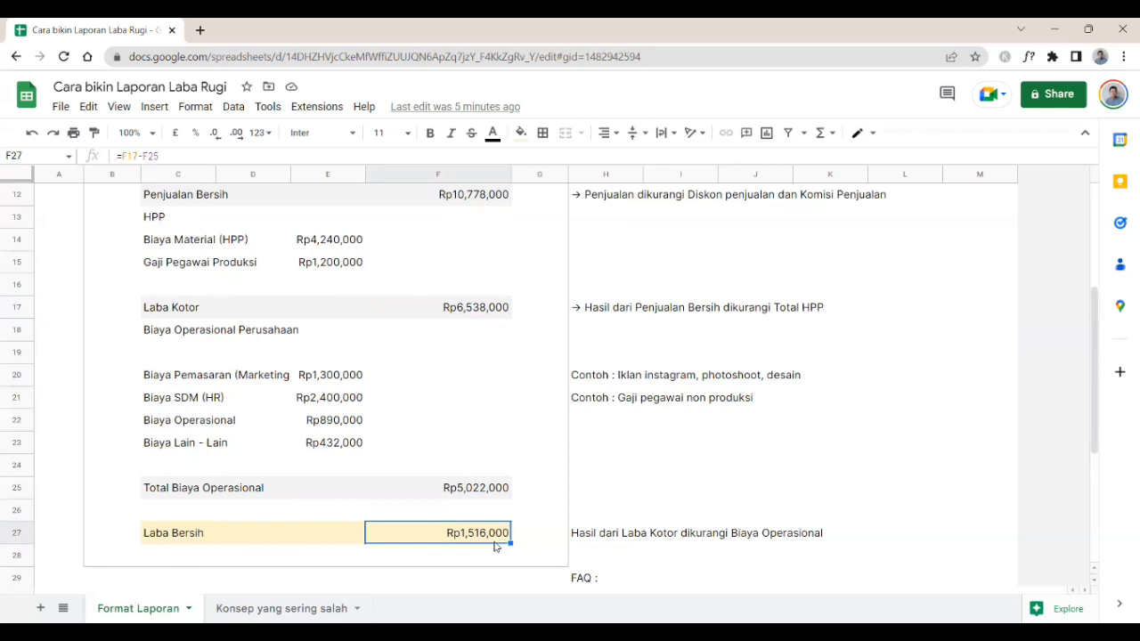
{"action": "scroll", "coordinate": [413, 485], "scroll_direction": "up", "scroll_amount": 5}
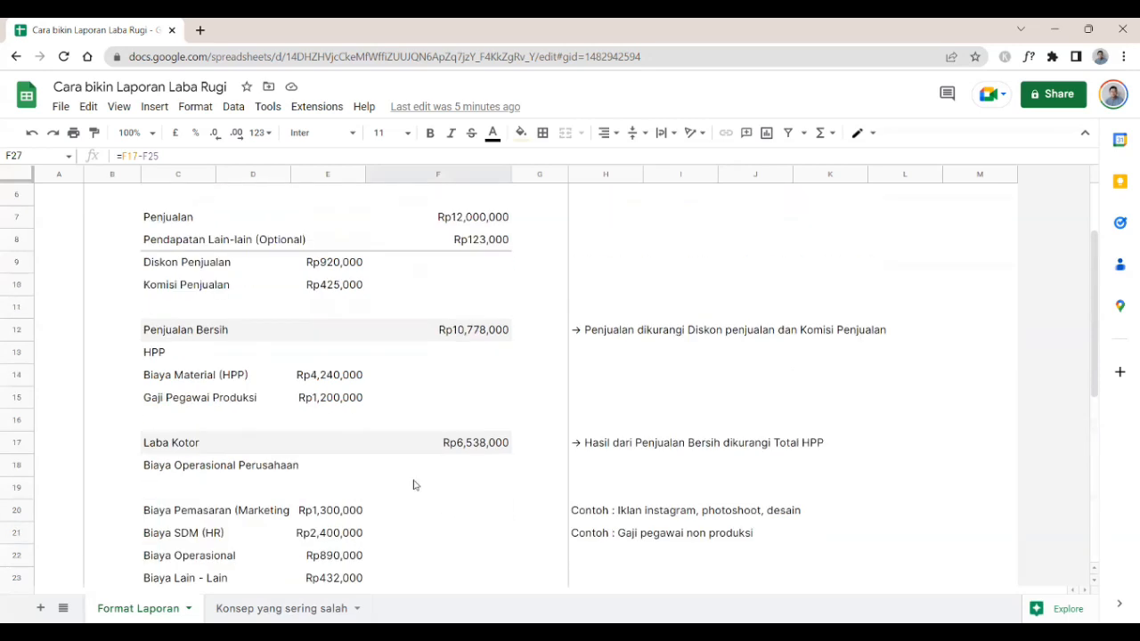
{"action": "scroll", "coordinate": [413, 484], "scroll_direction": "up", "scroll_amount": 2}
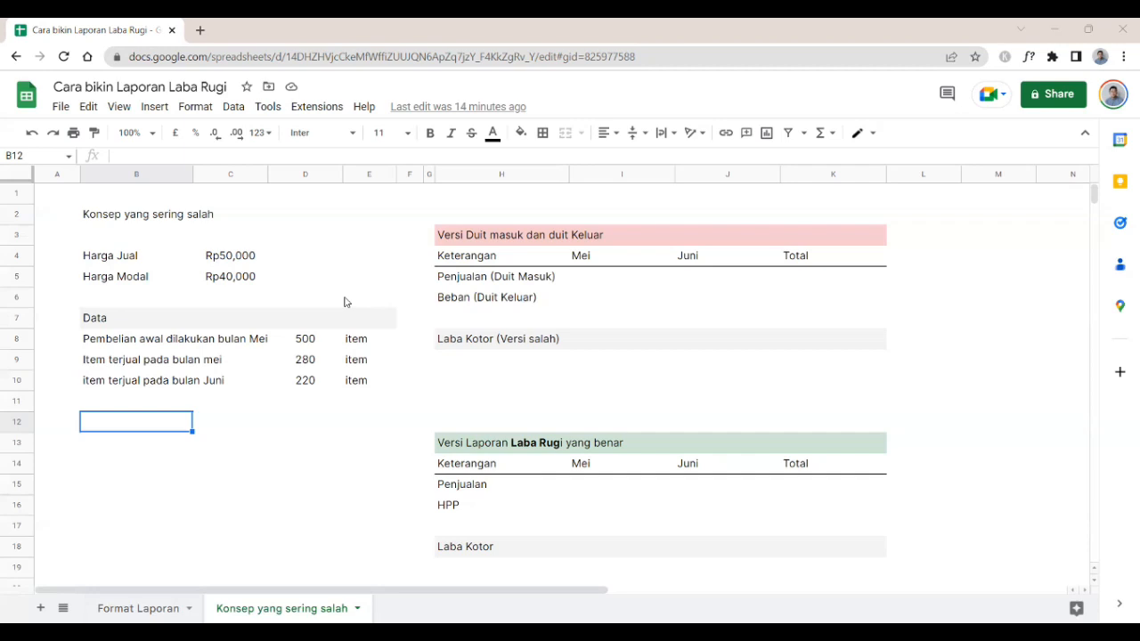
- Calculate Mei's Penjualan (Duit Masuk) in I5 with =D9*C4, without accepting the suggested auto-fill
{"action": "left_click", "coordinate": [323, 340]}
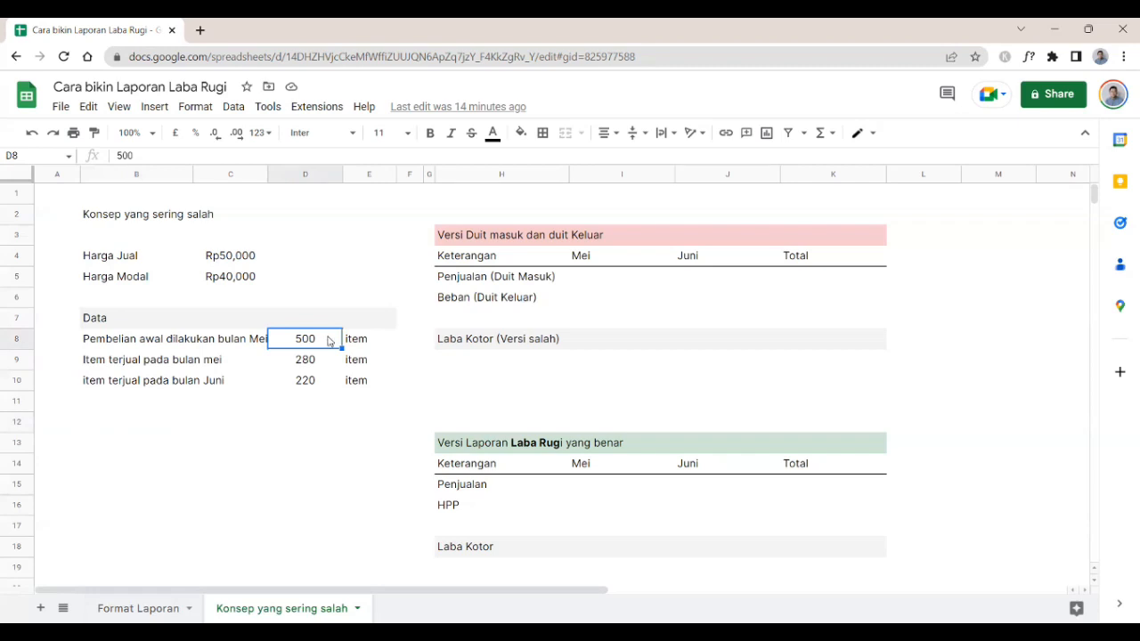
{"action": "left_click", "coordinate": [637, 285]}
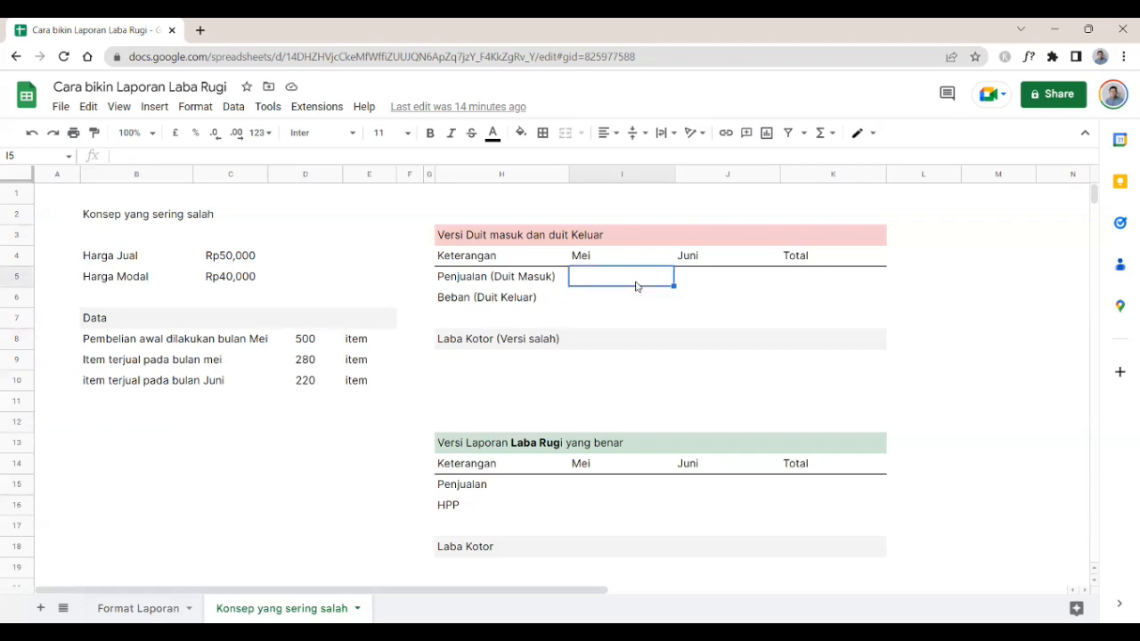
{"action": "key", "text": "Right"}
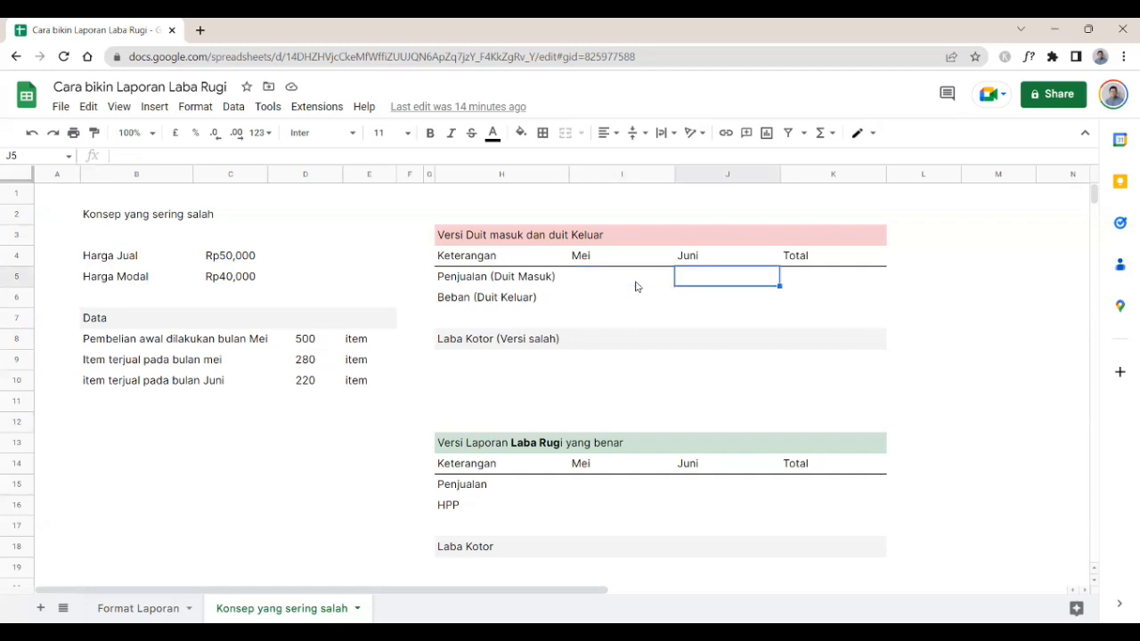
{"action": "key", "text": "Left"}
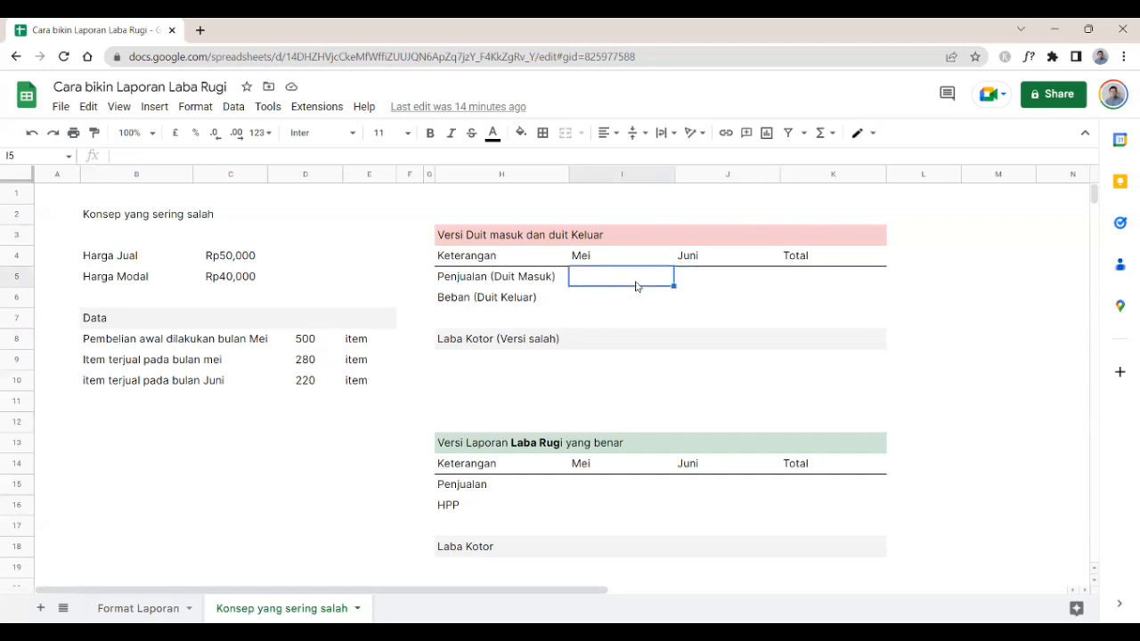
{"action": "type", "text": "="}
{"action": "left_click", "coordinate": [302, 361]}
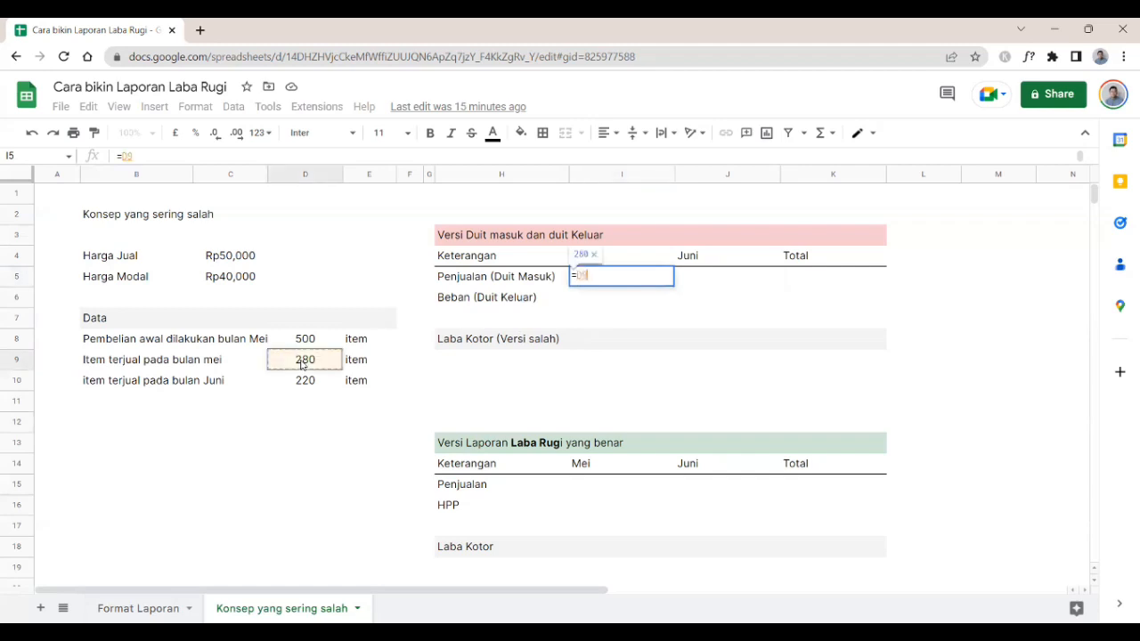
{"action": "type", "text": "*"}
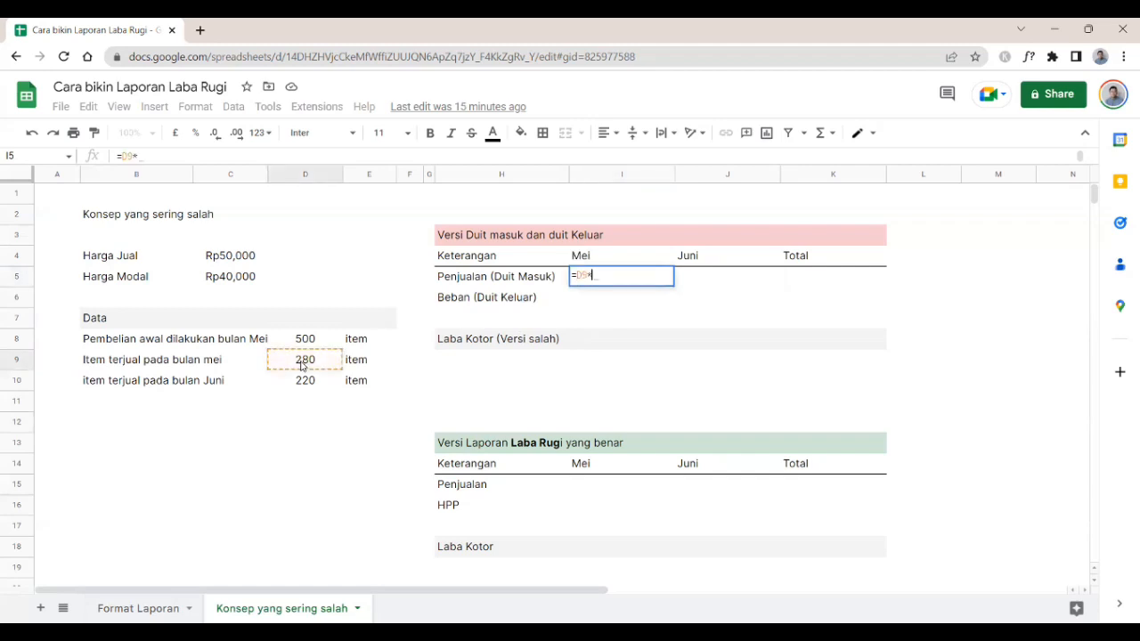
{"action": "left_click", "coordinate": [233, 258]}
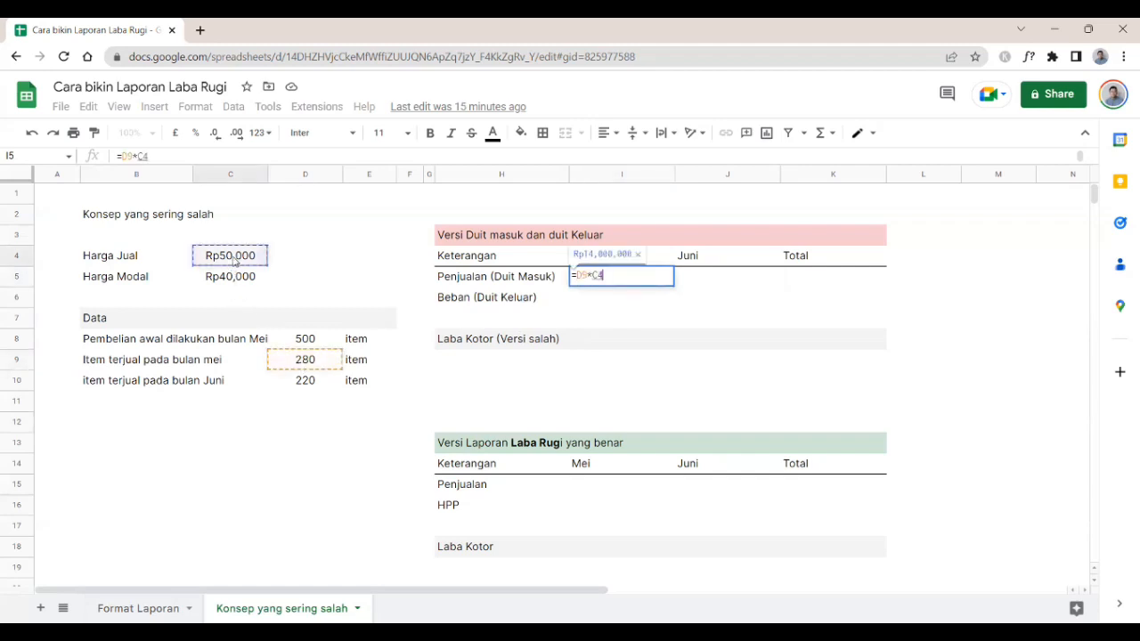
{"action": "key", "text": "Return"}
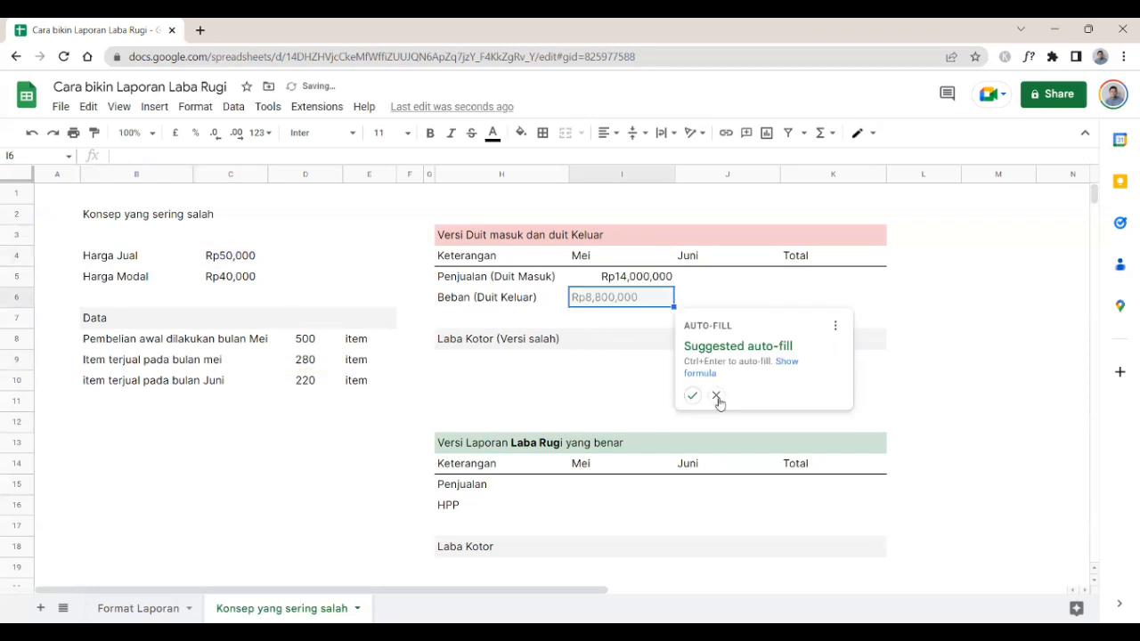
{"action": "left_click", "coordinate": [717, 398]}
{"action": "left_click", "coordinate": [638, 280]}
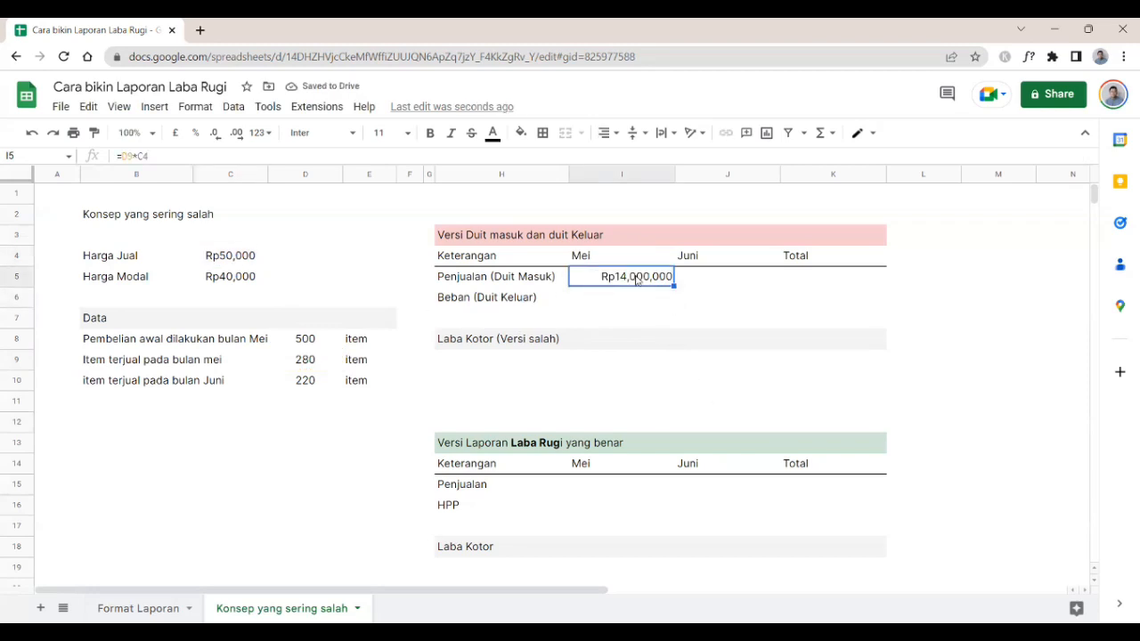
- Calculate Mei's Penjualan in I15 of the correct Laba Rugi table with =C4*D9, rejecting the suggested auto-fill
{"action": "left_click", "coordinate": [604, 487]}
{"action": "type", "text": "="}
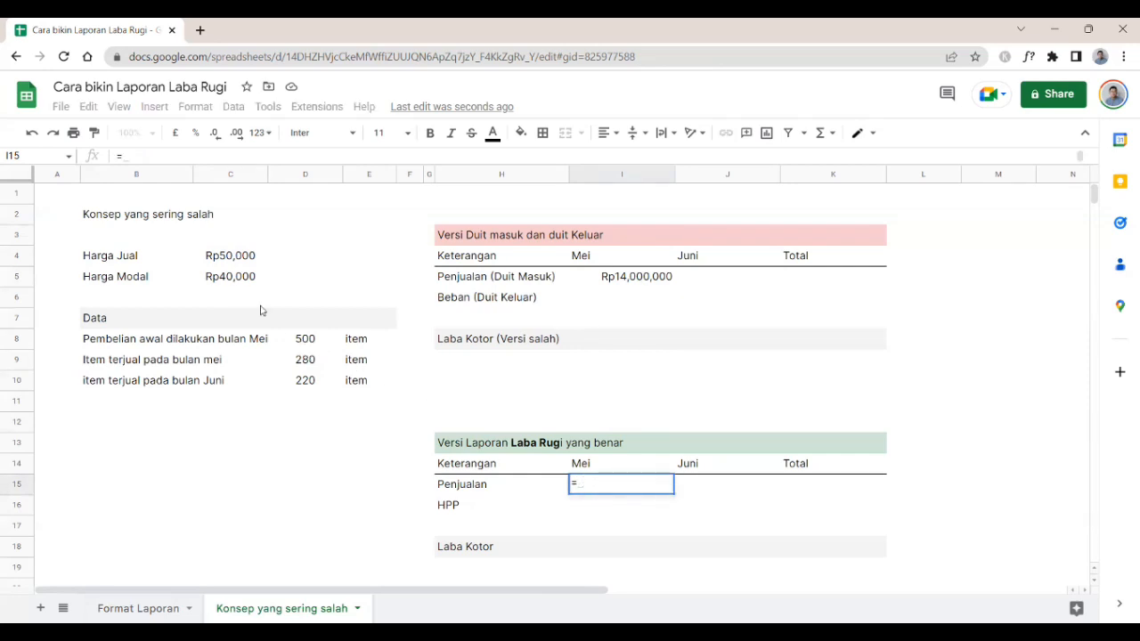
{"action": "left_click", "coordinate": [243, 264]}
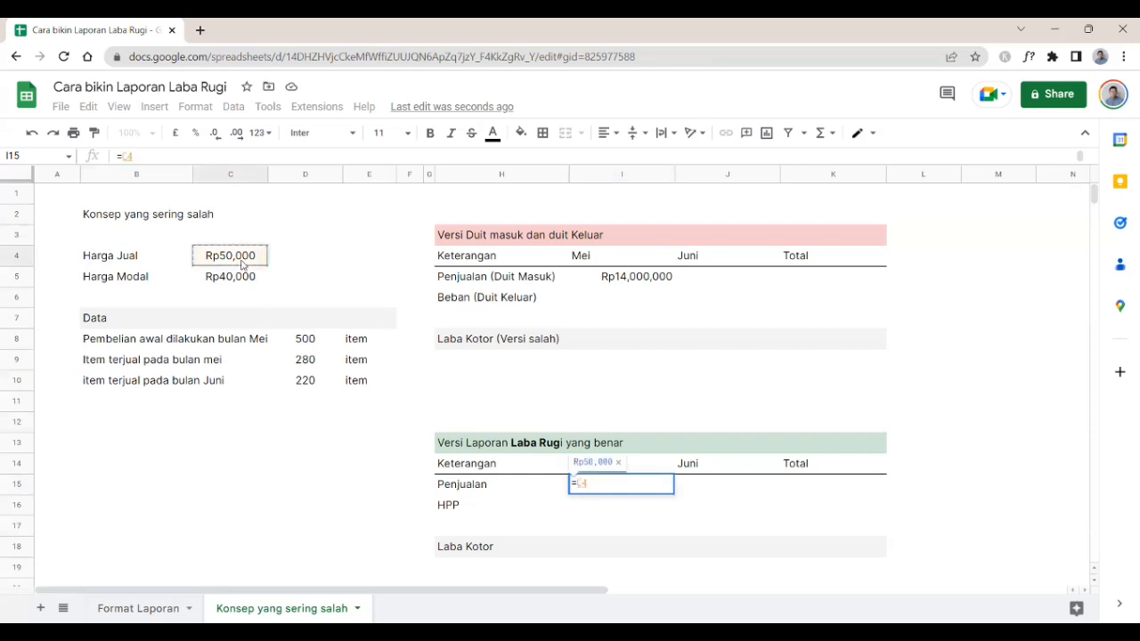
{"action": "type", "text": "*"}
{"action": "left_click", "coordinate": [302, 371]}
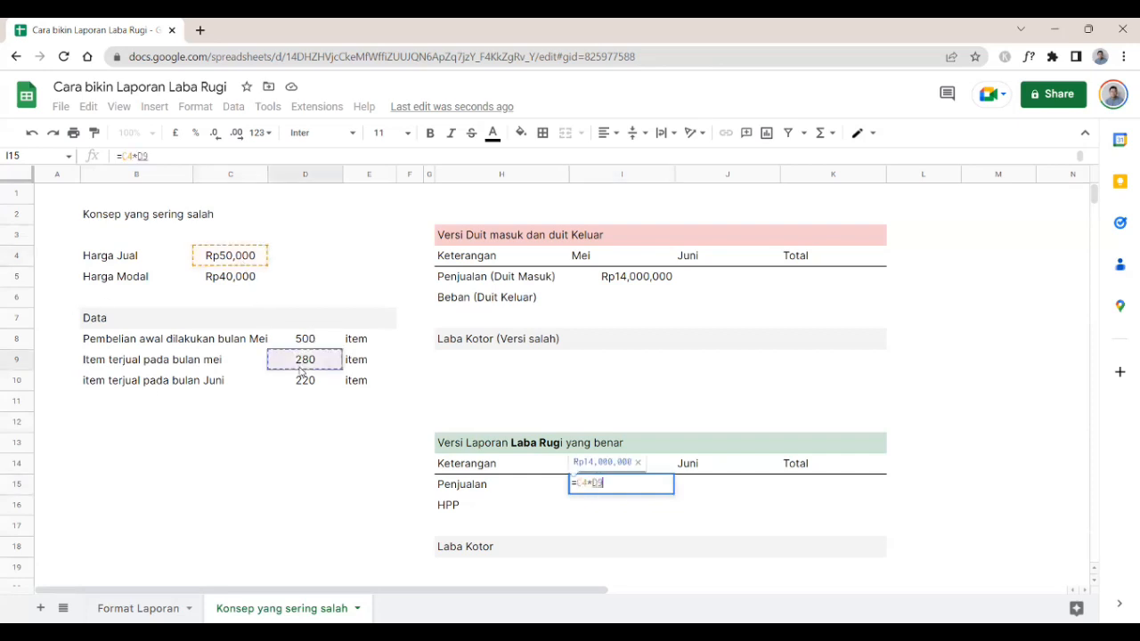
{"action": "key", "text": "Return"}
{"action": "scroll", "coordinate": [802, 534], "scroll_direction": "down", "scroll_amount": 3}
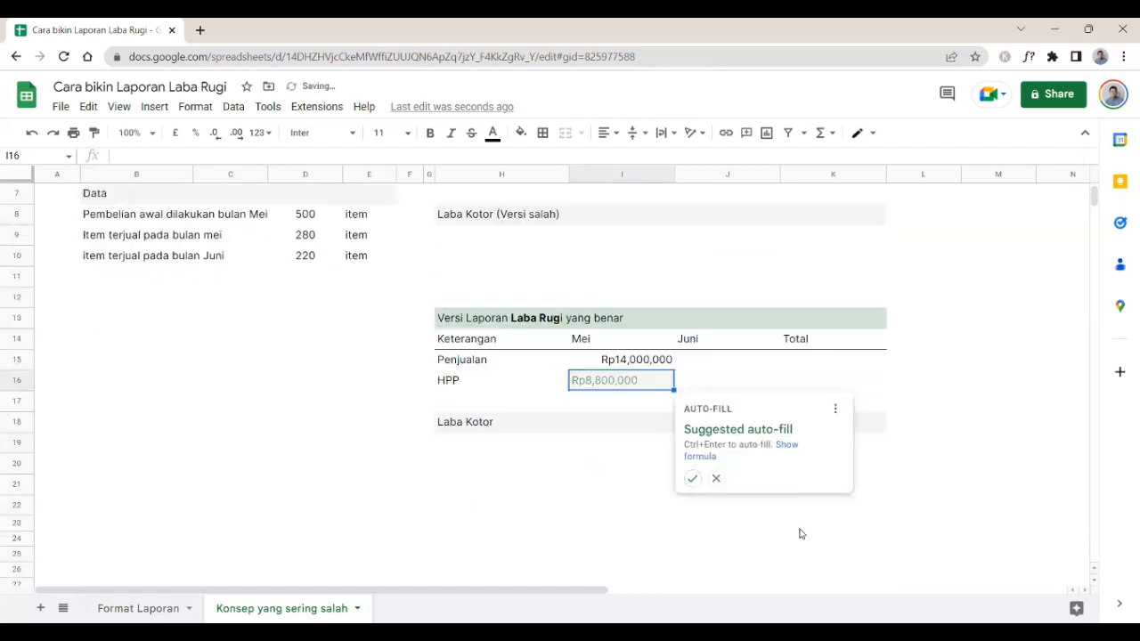
{"action": "left_click", "coordinate": [716, 417]}
{"action": "scroll", "coordinate": [634, 409], "scroll_direction": "up", "scroll_amount": 3}
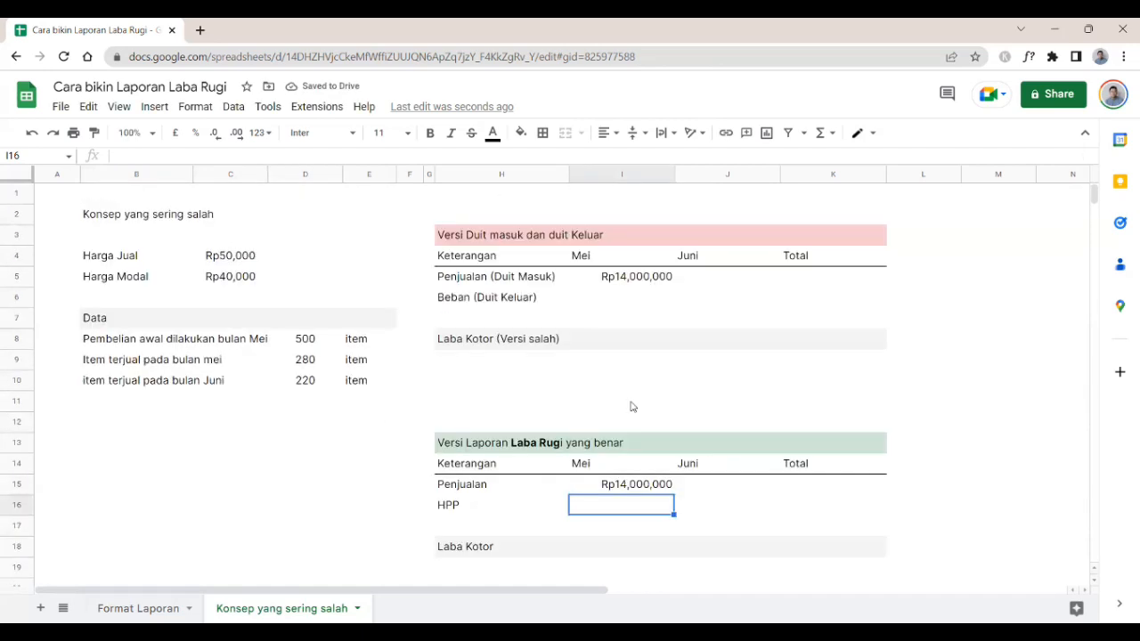
- Calculate Mei's Beban (Duit Keluar) in I6 by multiplying Harga Modal by the initial purchase quantity, =C5*D8
{"action": "left_click", "coordinate": [611, 303]}
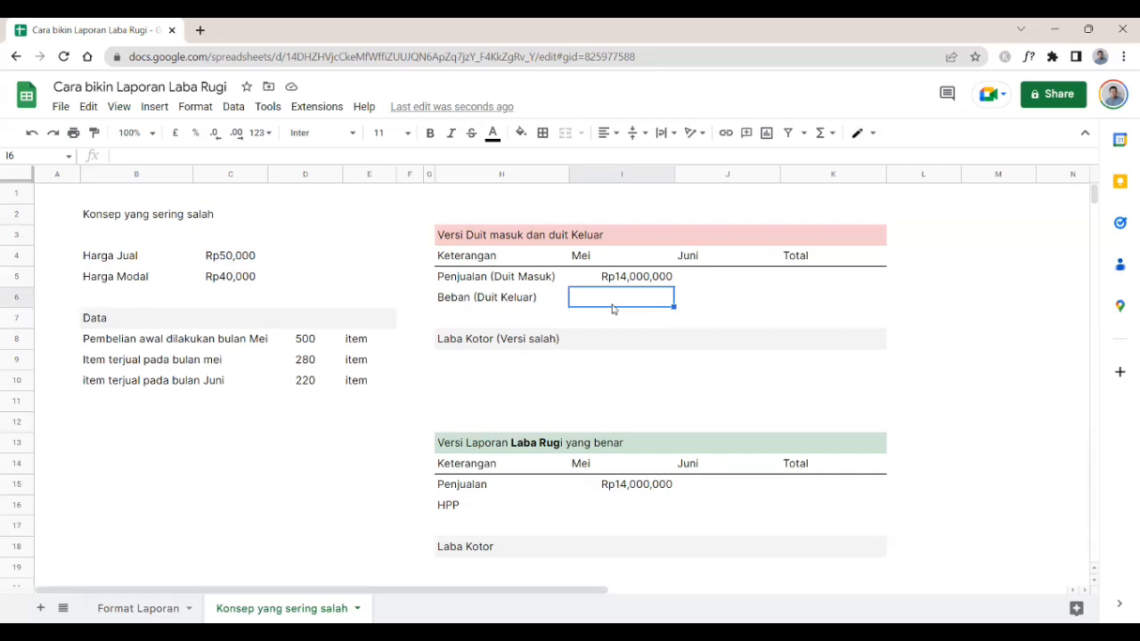
{"action": "type", "text": "="}
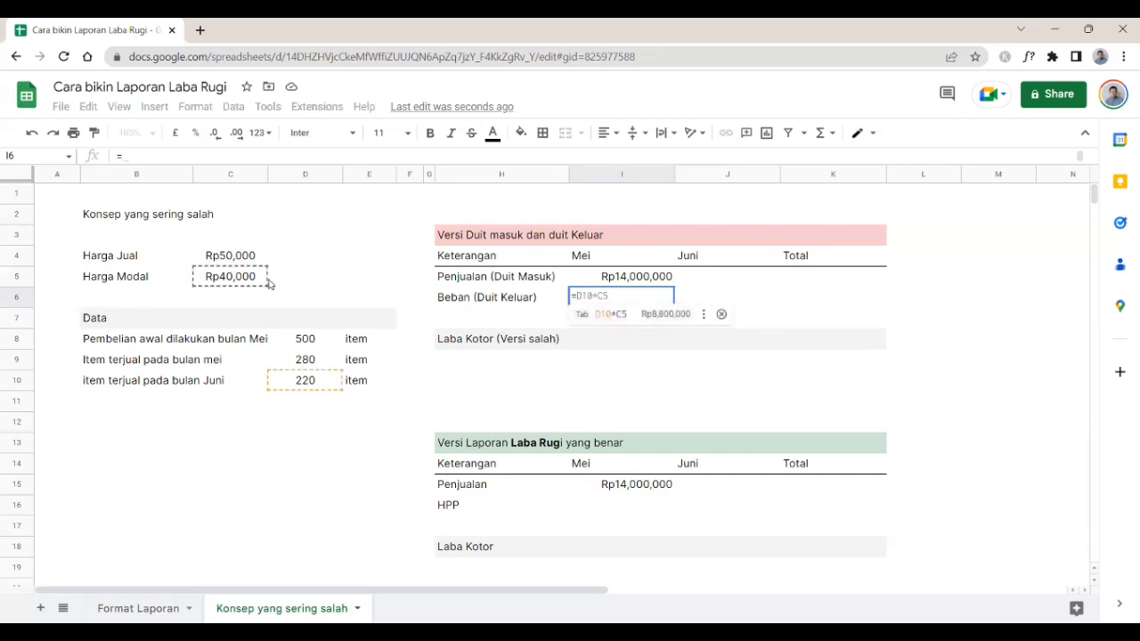
{"action": "left_click", "coordinate": [227, 281]}
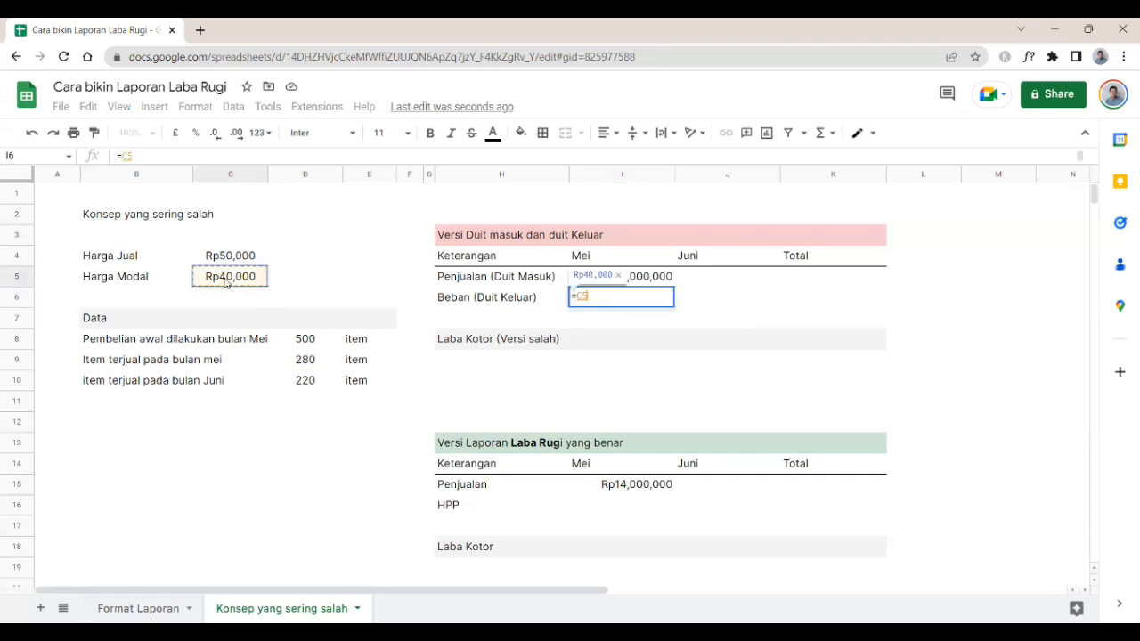
{"action": "type", "text": "*"}
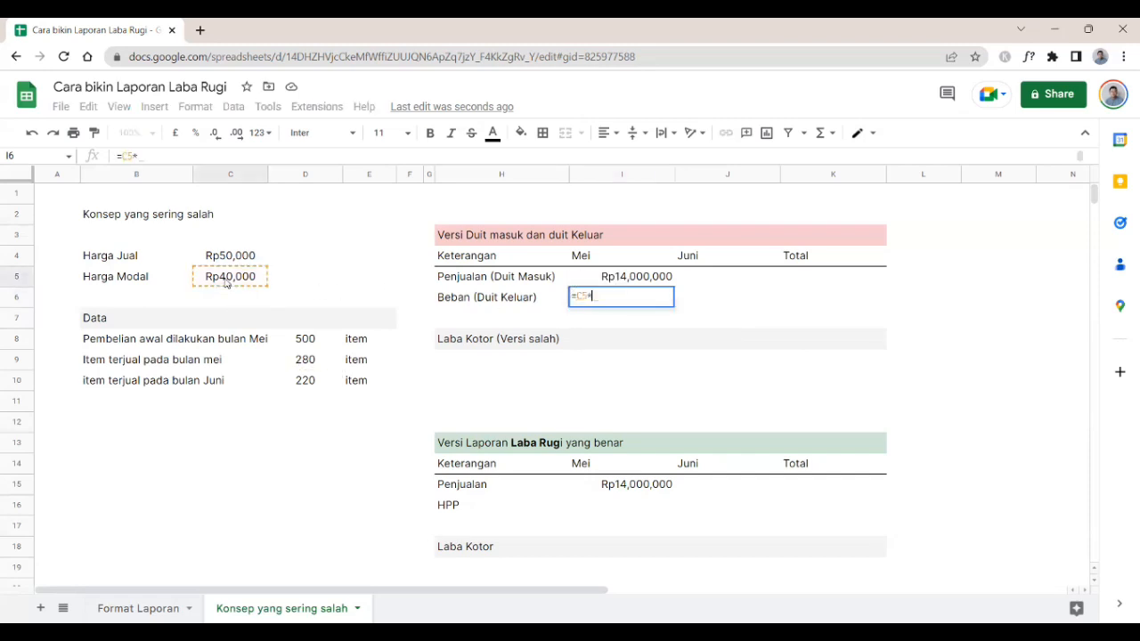
{"action": "left_click", "coordinate": [306, 346]}
{"action": "key", "text": "Return"}
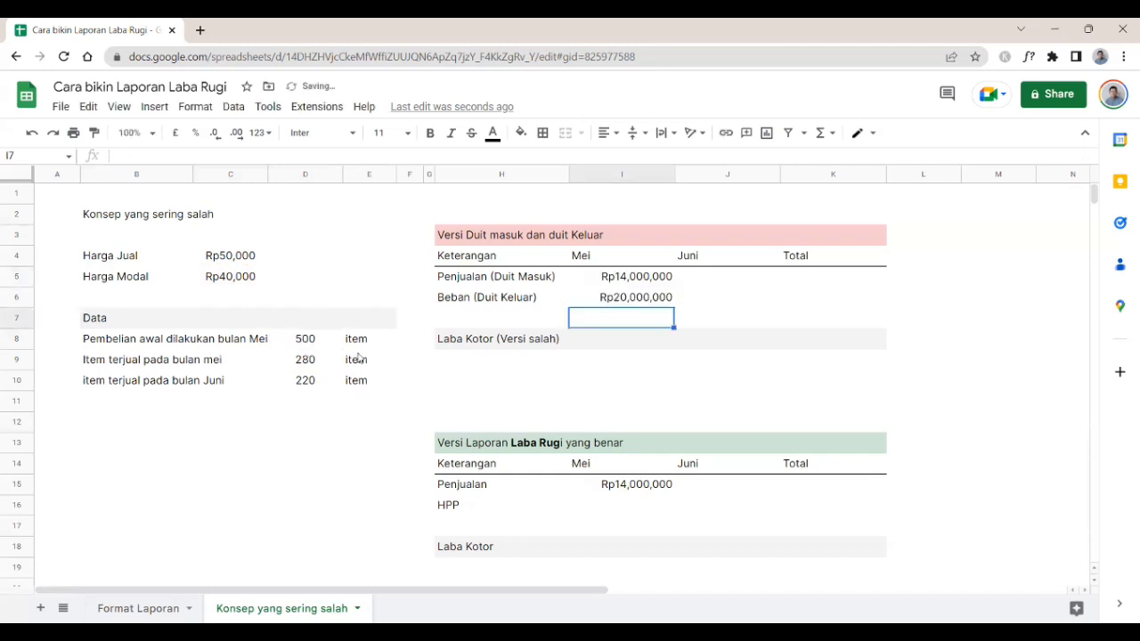
- Calculate Mei's Laba Kotor (Versi salah) in I8 by subtracting Beban from Penjualan, =I5-I6
{"action": "left_click", "coordinate": [613, 346]}
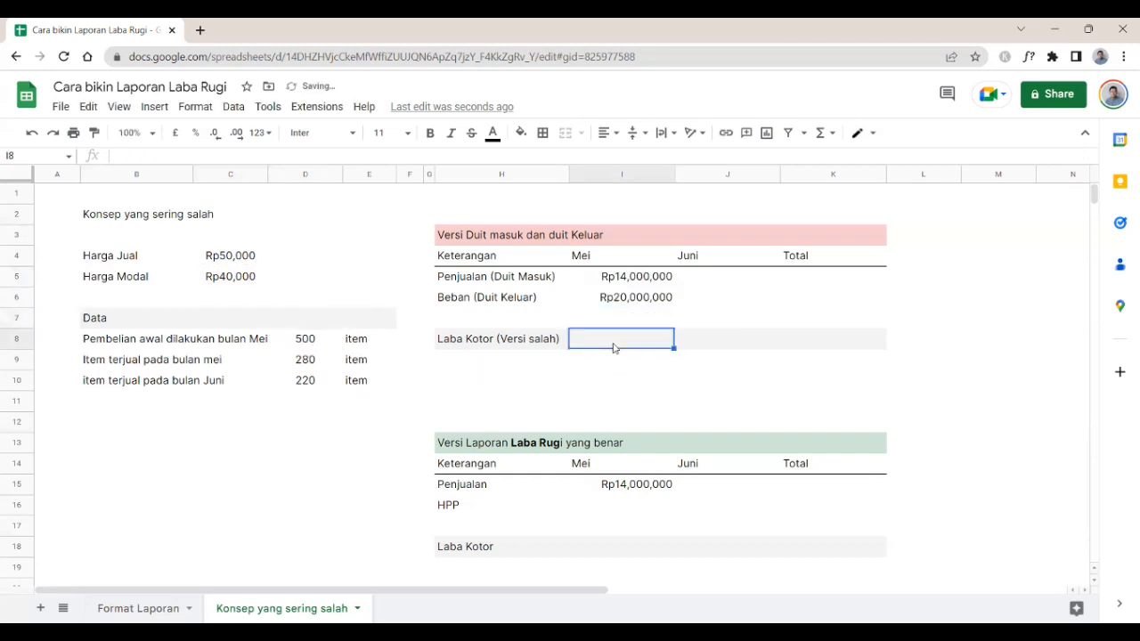
{"action": "type", "text": "="}
{"action": "left_click", "coordinate": [639, 280]}
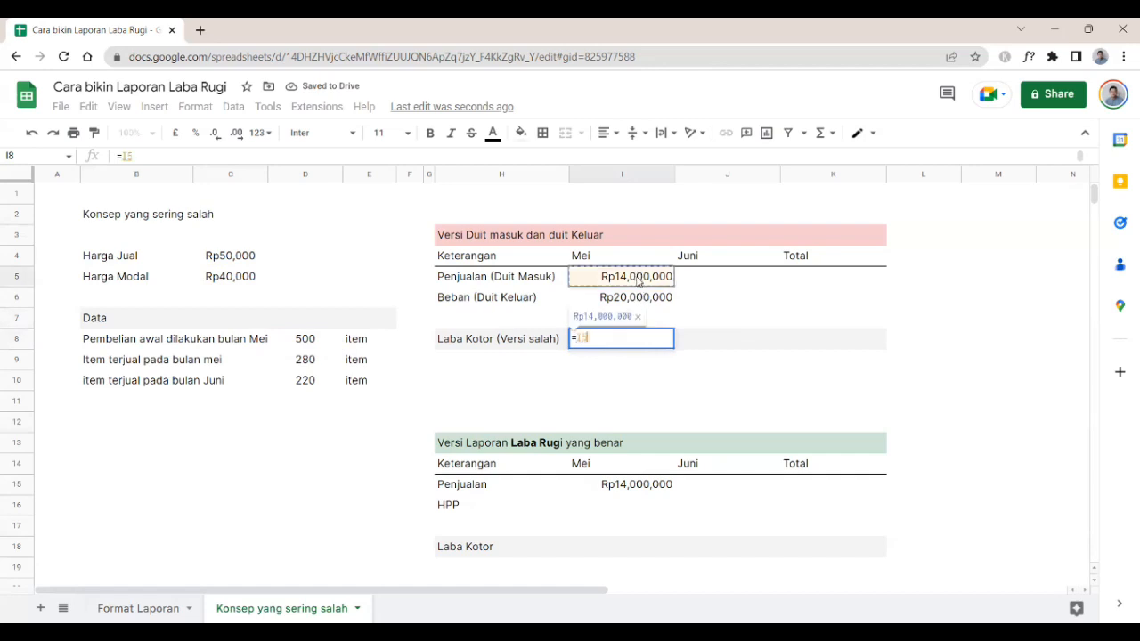
{"action": "type", "text": "="}
{"action": "left_click", "coordinate": [640, 301]}
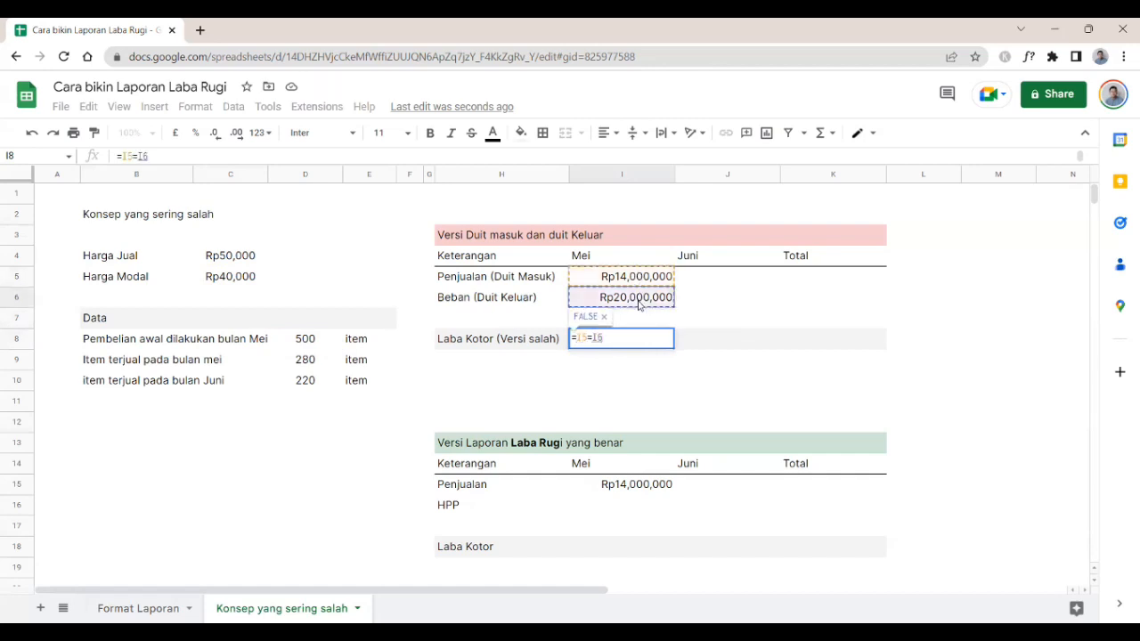
{"action": "left_click", "coordinate": [590, 338]}
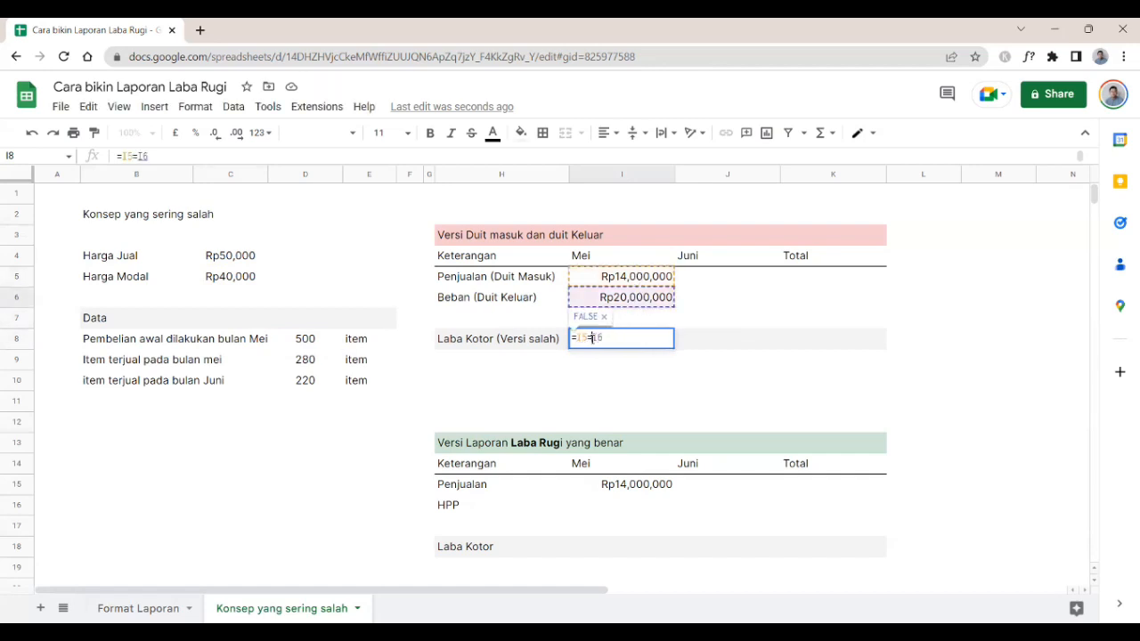
{"action": "key", "text": "BackSpace"}
{"action": "key", "text": "BackSpace"}
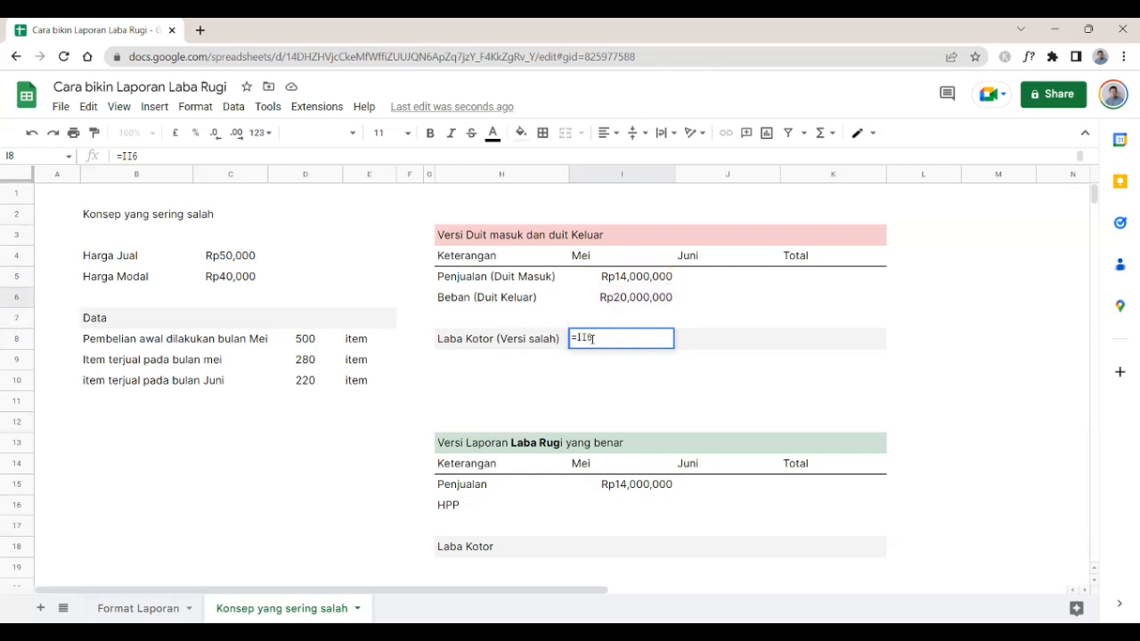
{"action": "type", "text": "5-I"}
{"action": "key", "text": "Return"}
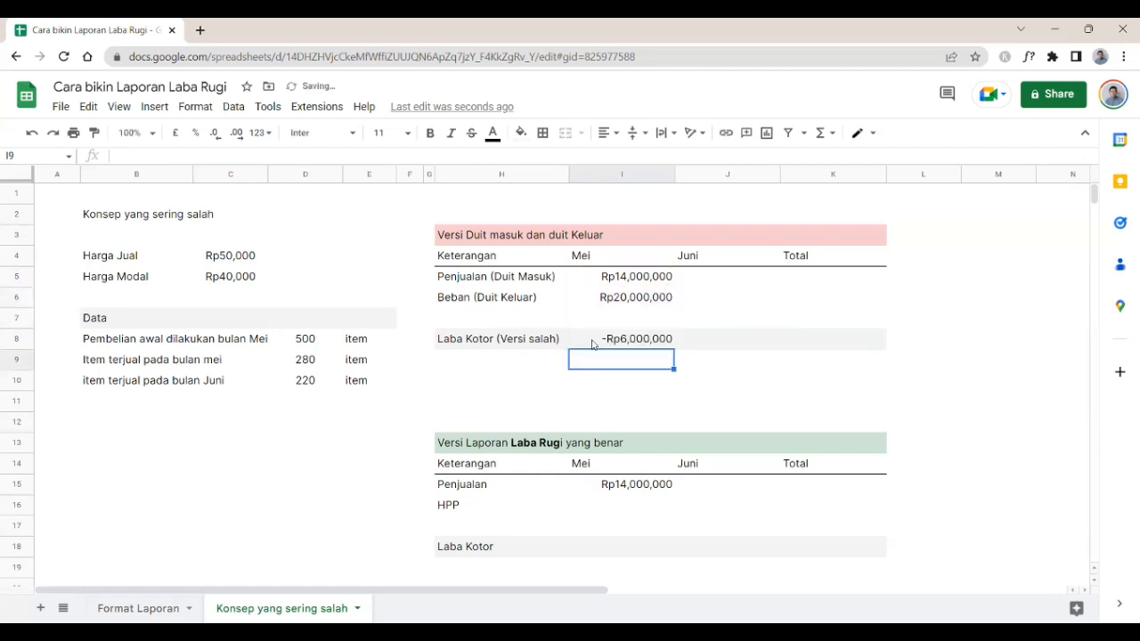
- Format Mei's Laba Kotor (Versi salah) cell I8 with a red fill and white text
{"action": "left_click", "coordinate": [596, 345]}
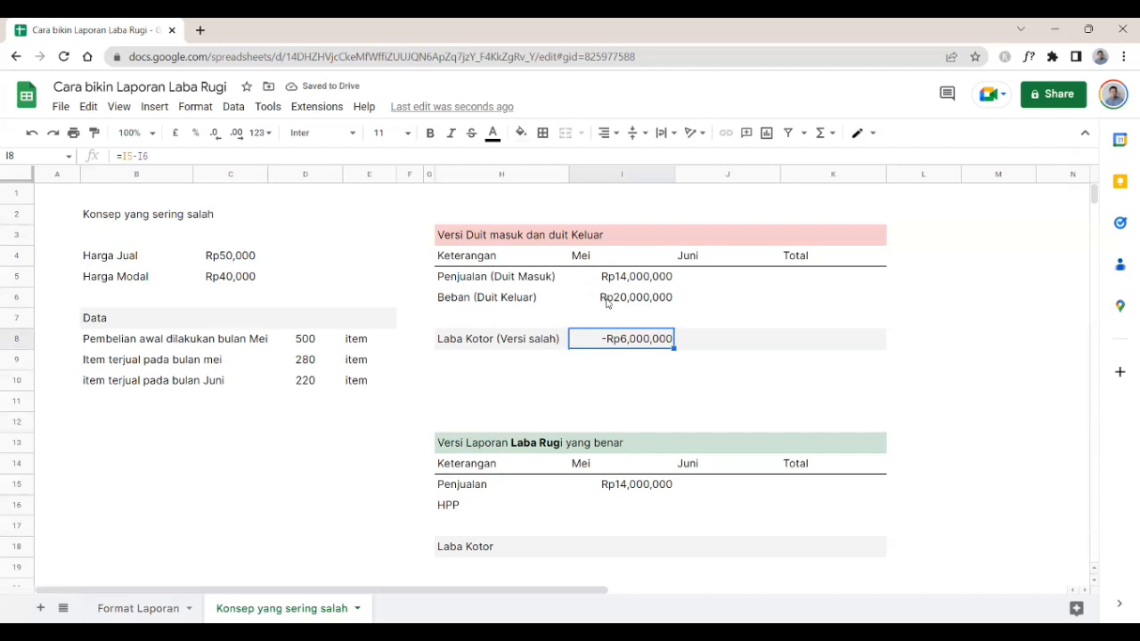
{"action": "left_click", "coordinate": [522, 132]}
{"action": "left_click", "coordinate": [575, 331]}
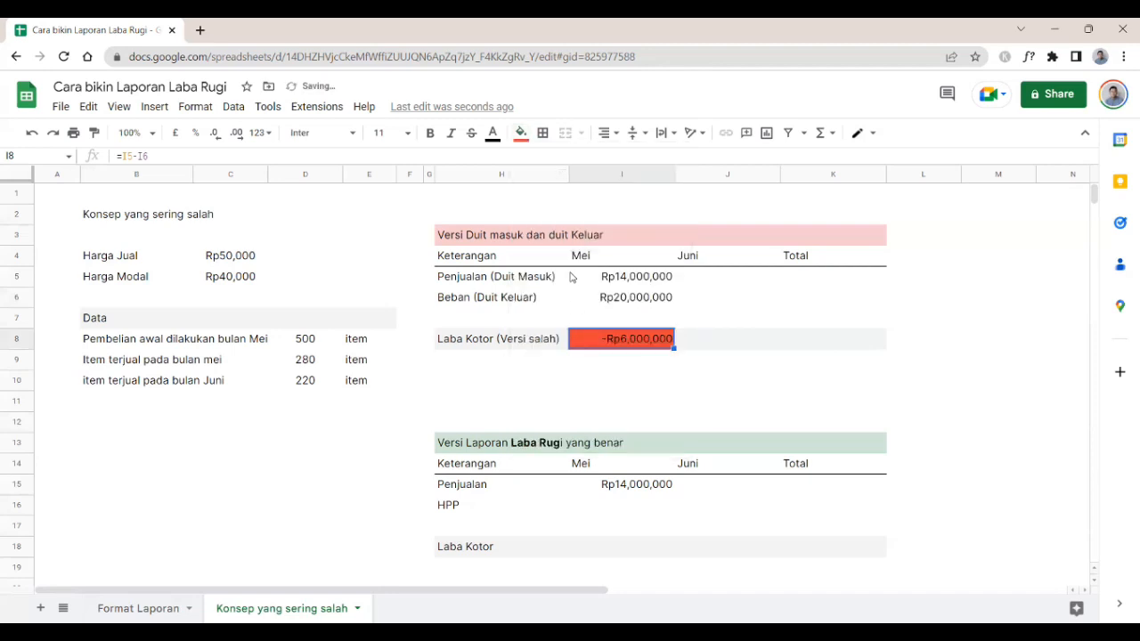
{"action": "left_click", "coordinate": [521, 133]}
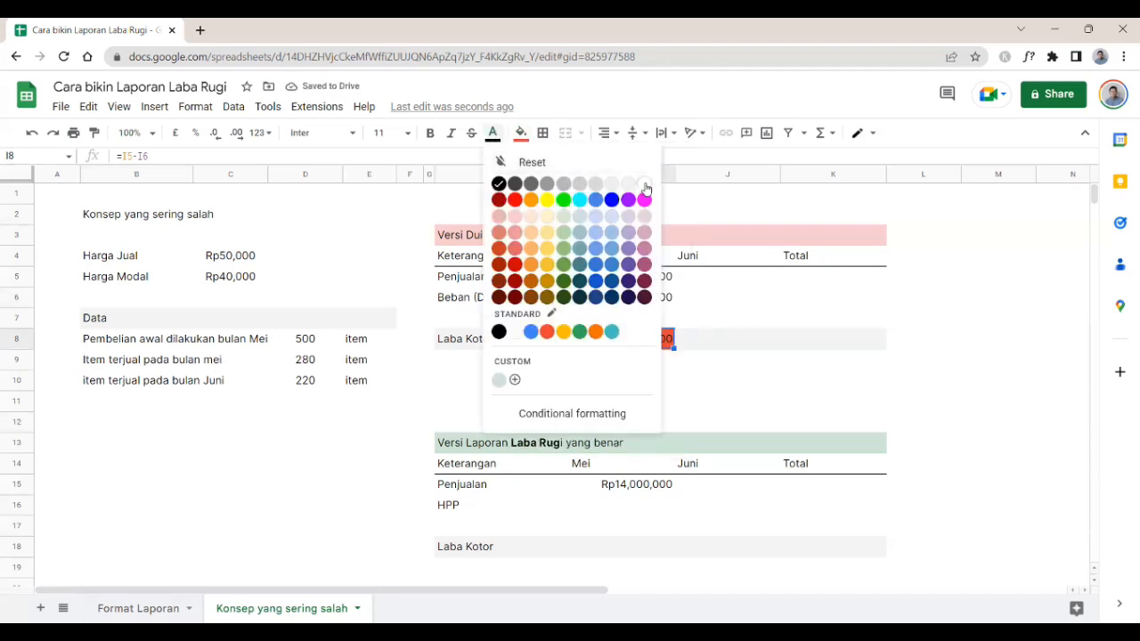
{"action": "key", "text": "Escape"}
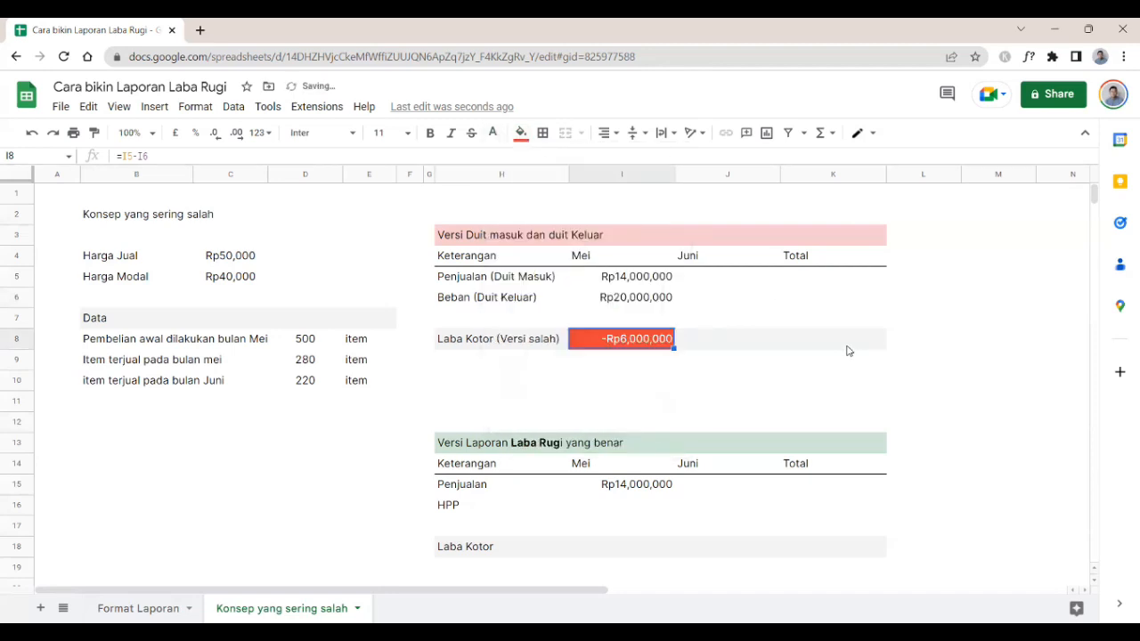
{"action": "left_click", "coordinate": [706, 391]}
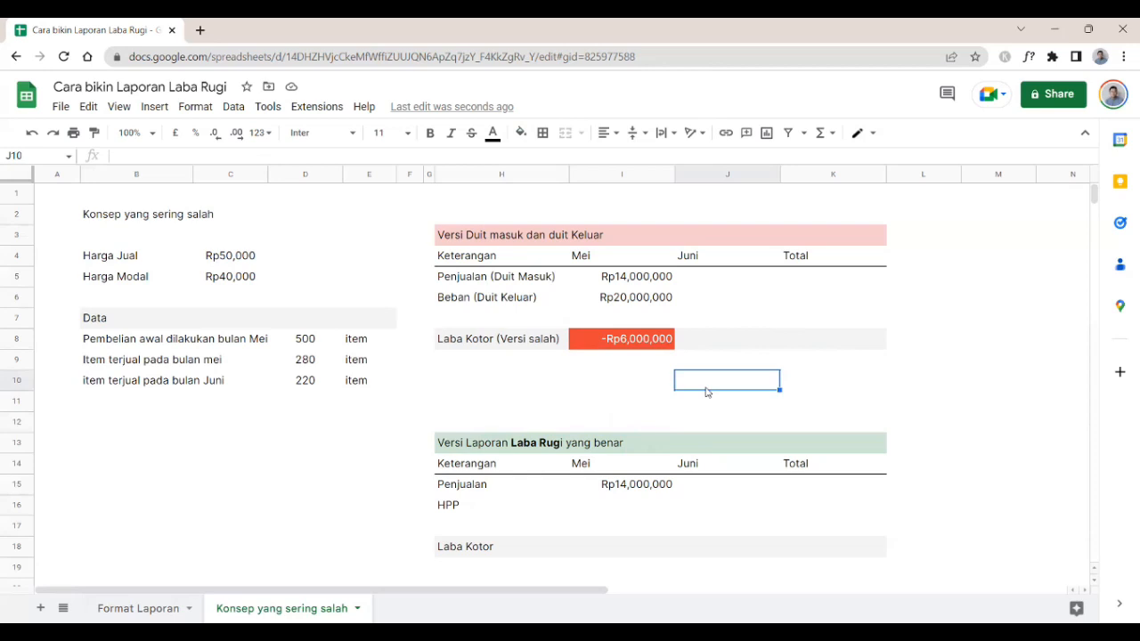
- Calculate Mei's HPP in I16 by multiplying Harga Modal by the items sold in Mei, =C5*D9, instead of the suggested formula
{"action": "scroll", "coordinate": [703, 443], "scroll_direction": "down", "scroll_amount": 1}
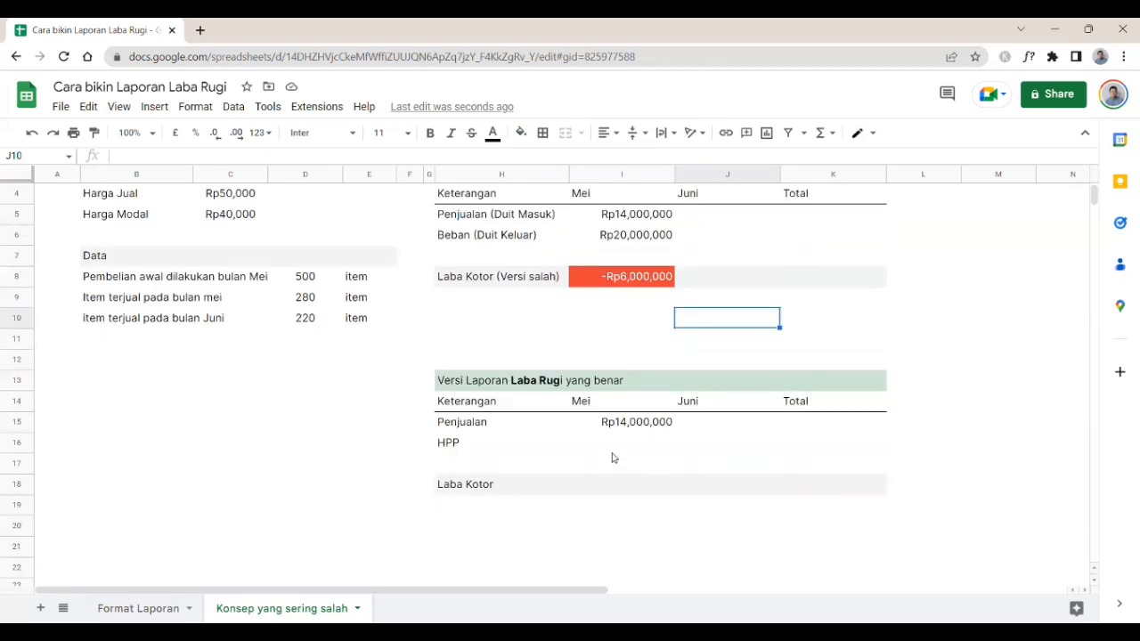
{"action": "left_click", "coordinate": [613, 454]}
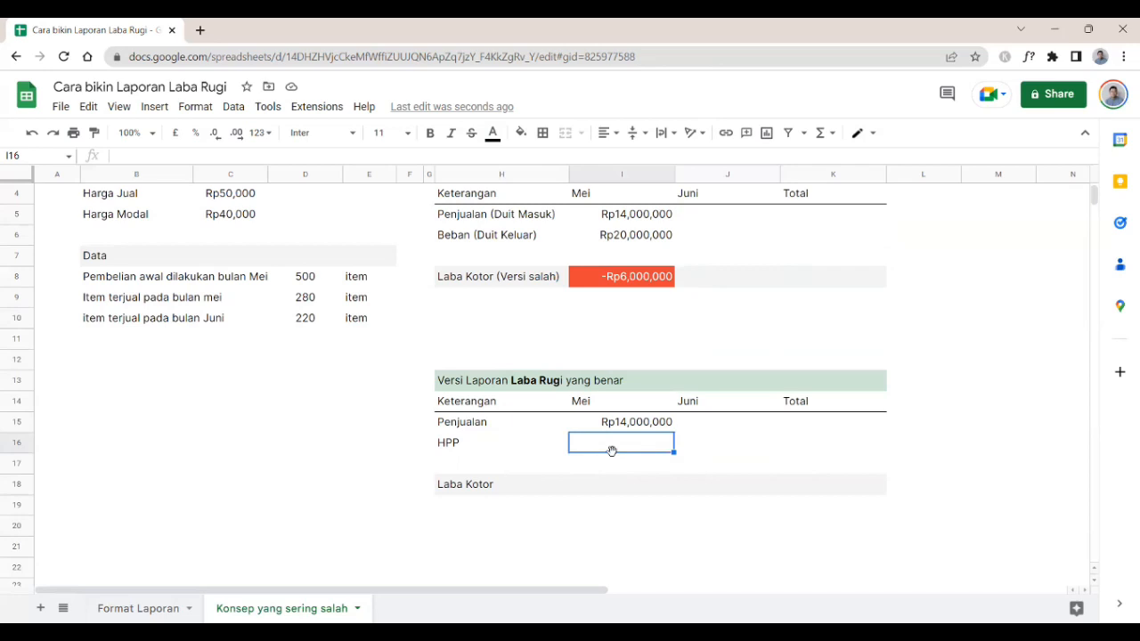
{"action": "scroll", "coordinate": [621, 469], "scroll_direction": "up", "scroll_amount": 1}
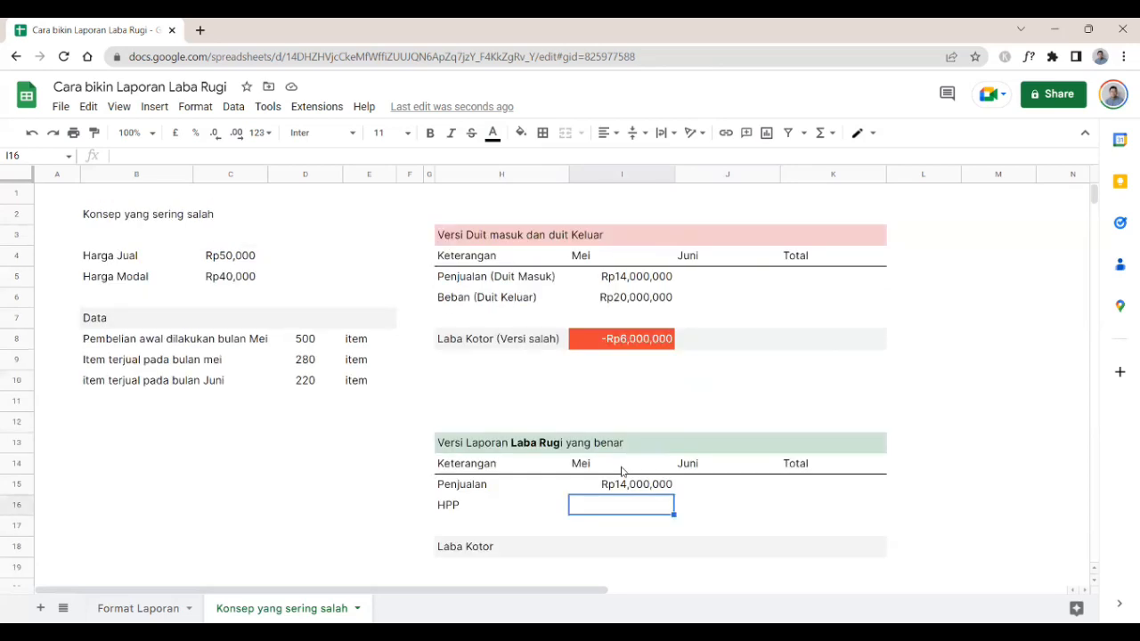
{"action": "type", "text": "=C5*D10"}
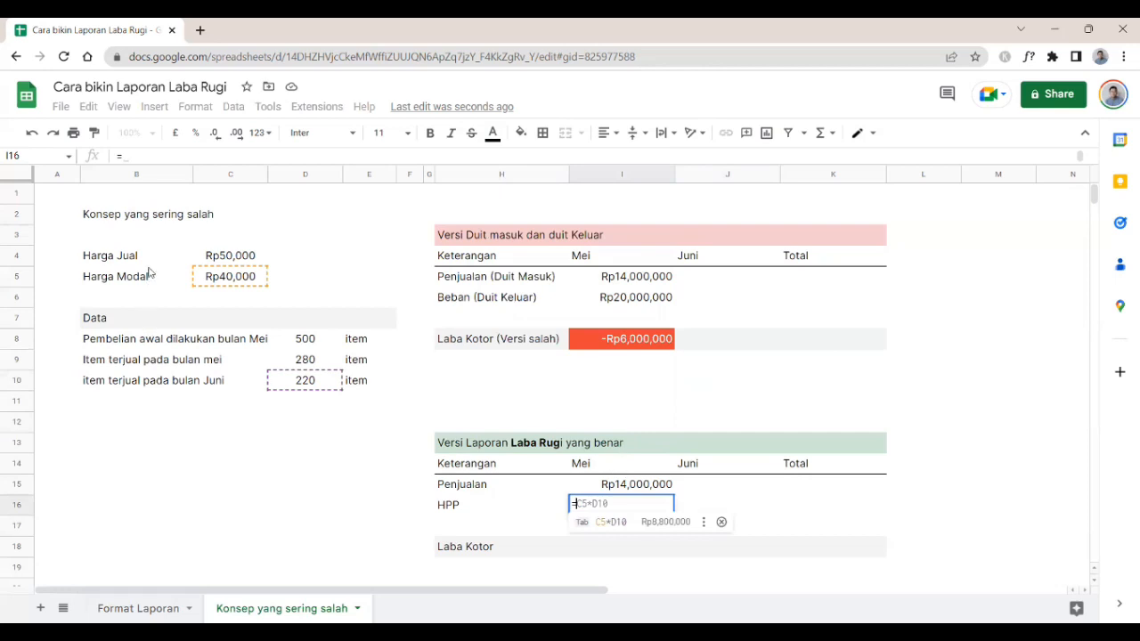
{"action": "left_click", "coordinate": [237, 282]}
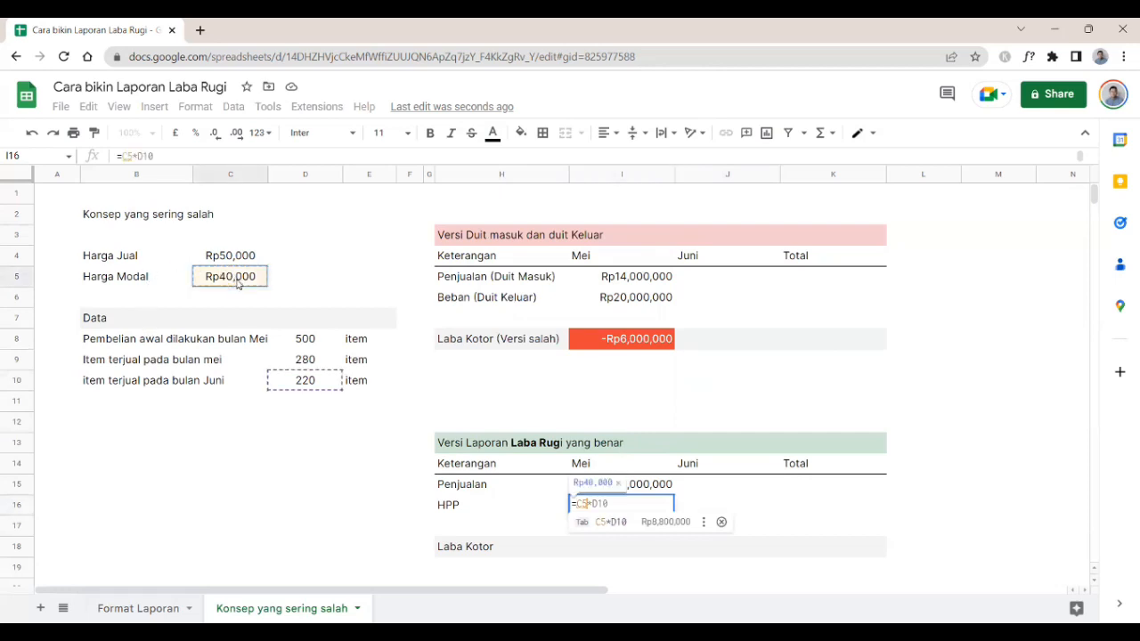
{"action": "left_click", "coordinate": [306, 360]}
{"action": "key", "text": "Return"}
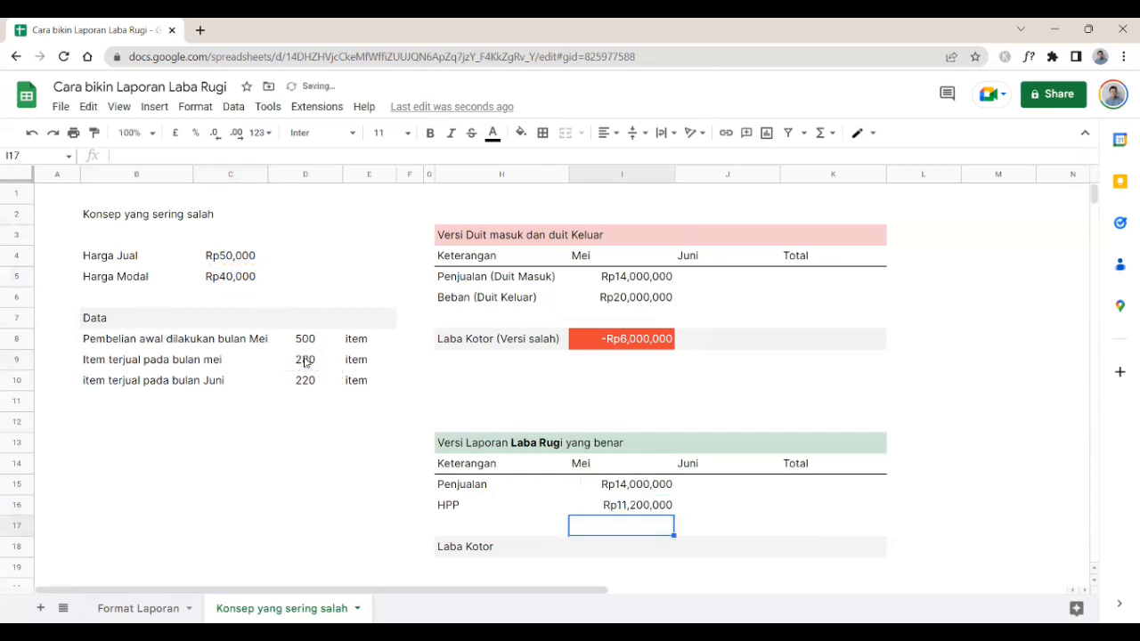
- Calculate Mei's Laba Kotor in I18 of the correct table by subtracting HPP from Penjualan, =I15-I16
{"action": "left_click", "coordinate": [611, 545]}
{"action": "type", "text": "="}
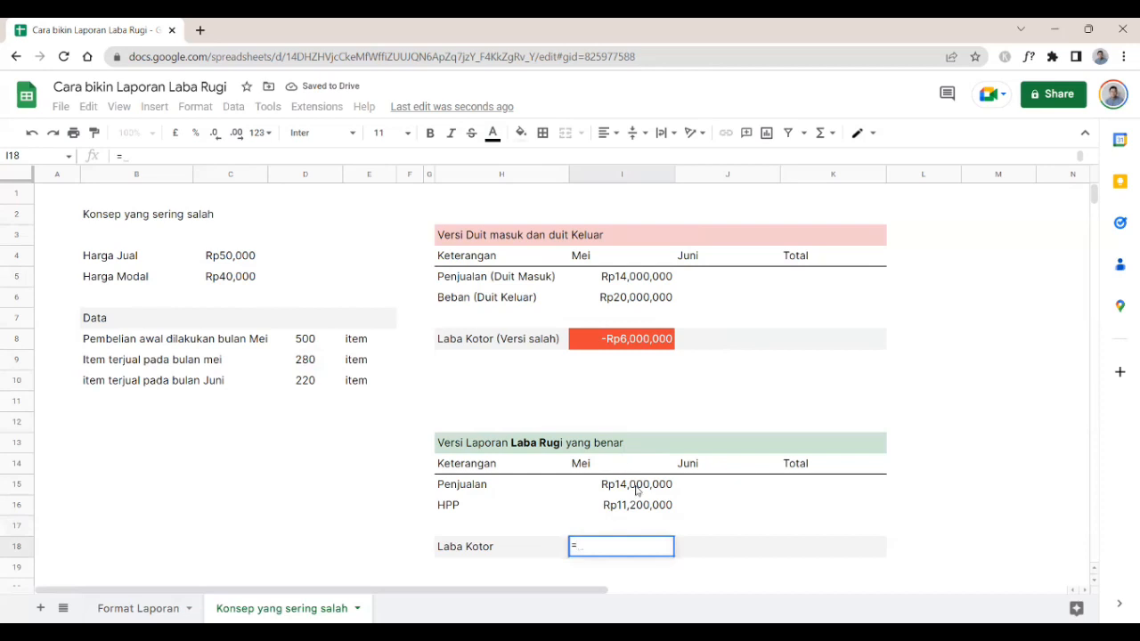
{"action": "left_click", "coordinate": [636, 486]}
{"action": "type", "text": "-"}
{"action": "left_click", "coordinate": [637, 506]}
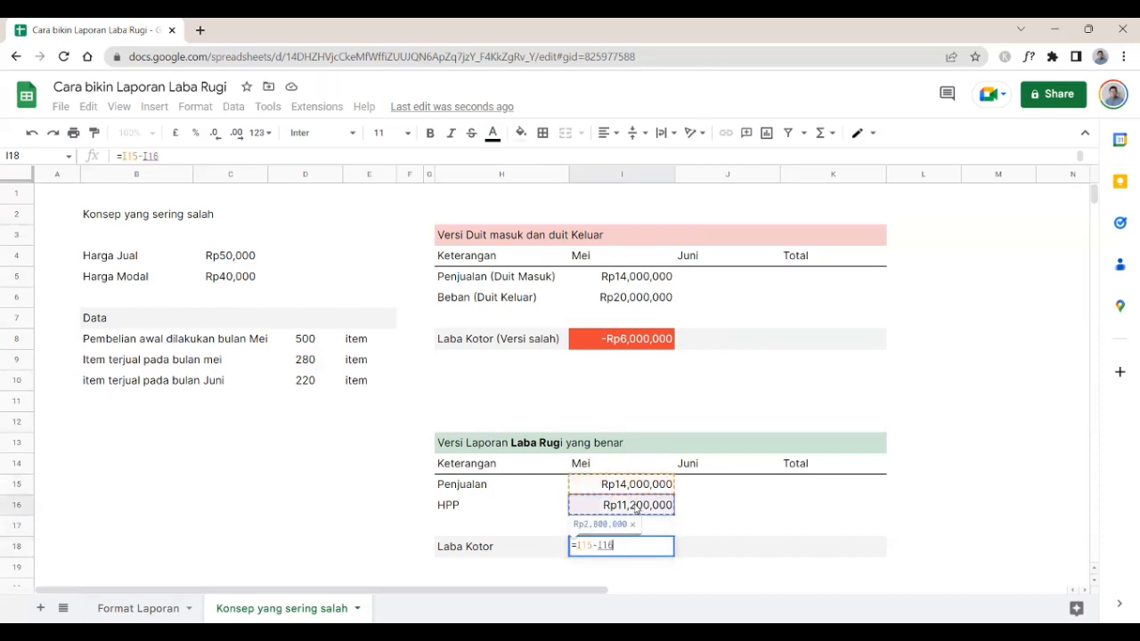
{"action": "key", "text": "Return"}
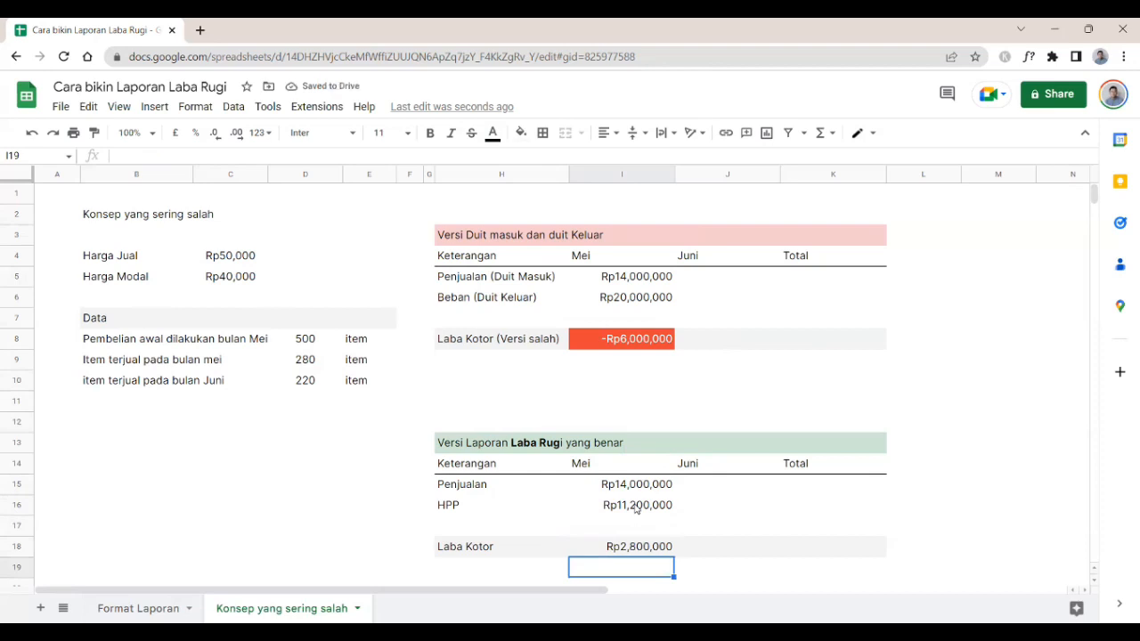
- Compare the Mei and Juni Penjualan, Beban and Laba Kotor cells between the wrong table and the correct Laba Rugi table
{"action": "left_click", "coordinate": [627, 283]}
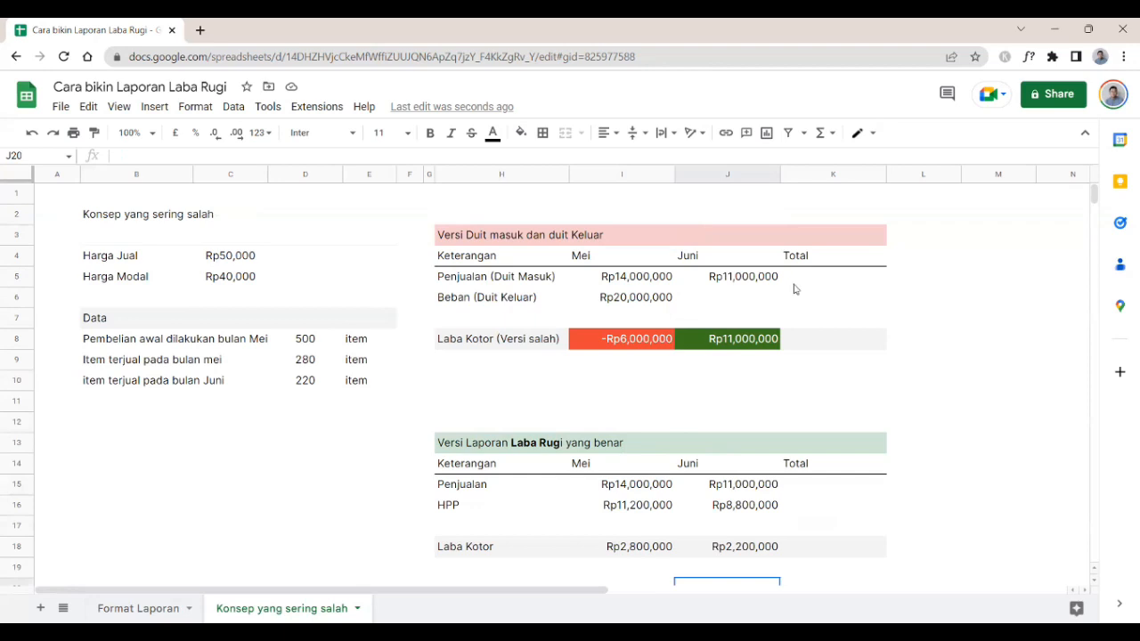
{"action": "left_click", "coordinate": [729, 288]}
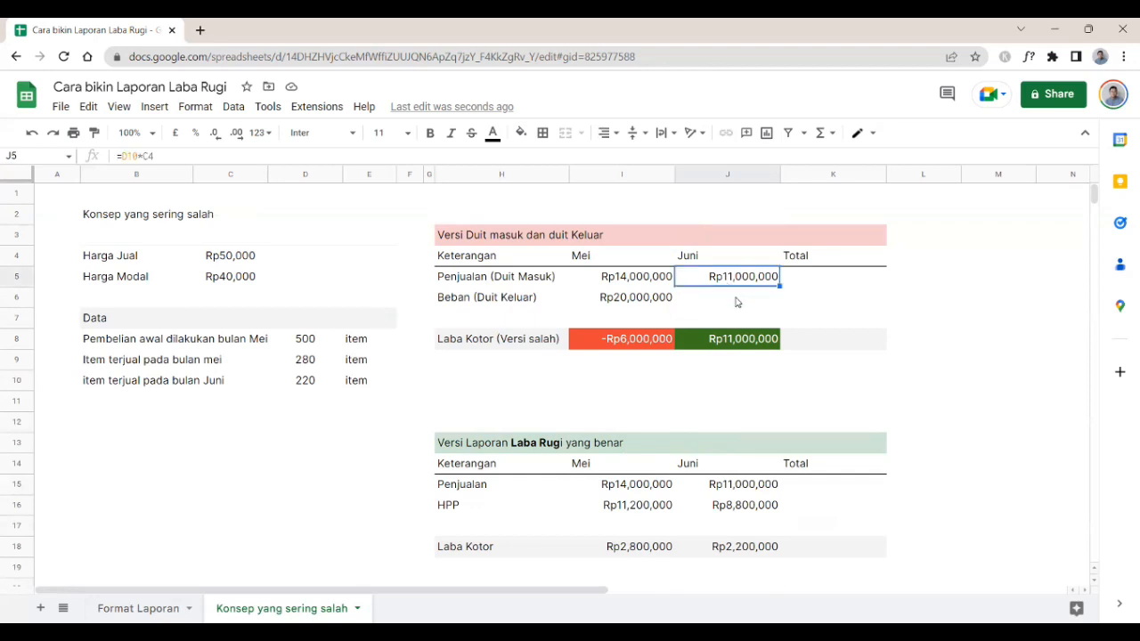
{"action": "left_click", "coordinate": [737, 302]}
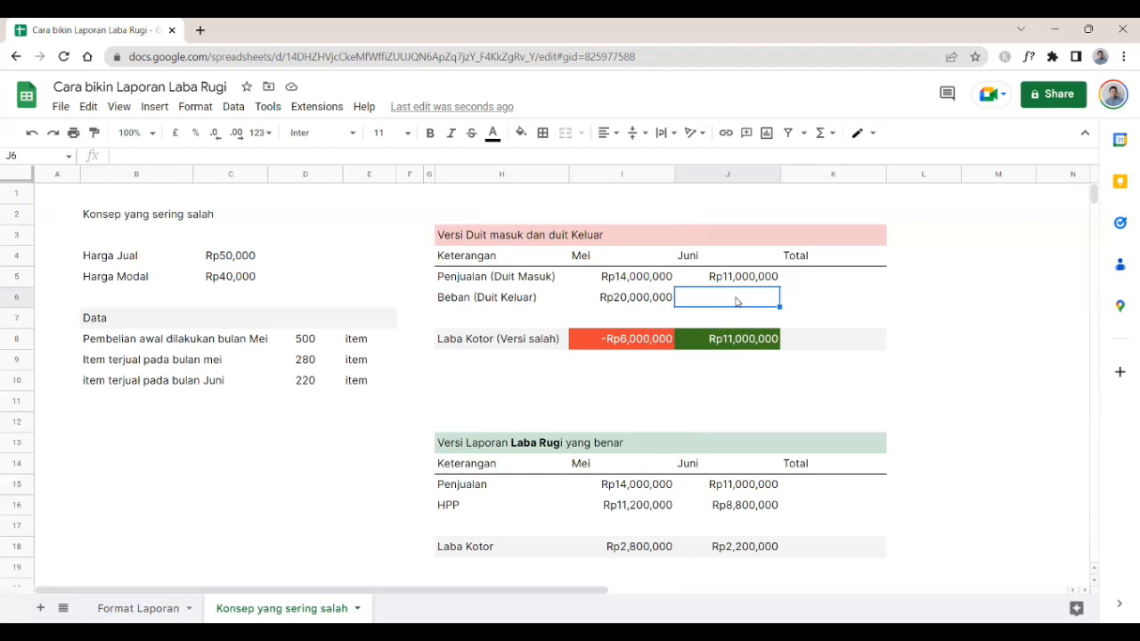
{"action": "left_click", "coordinate": [669, 365]}
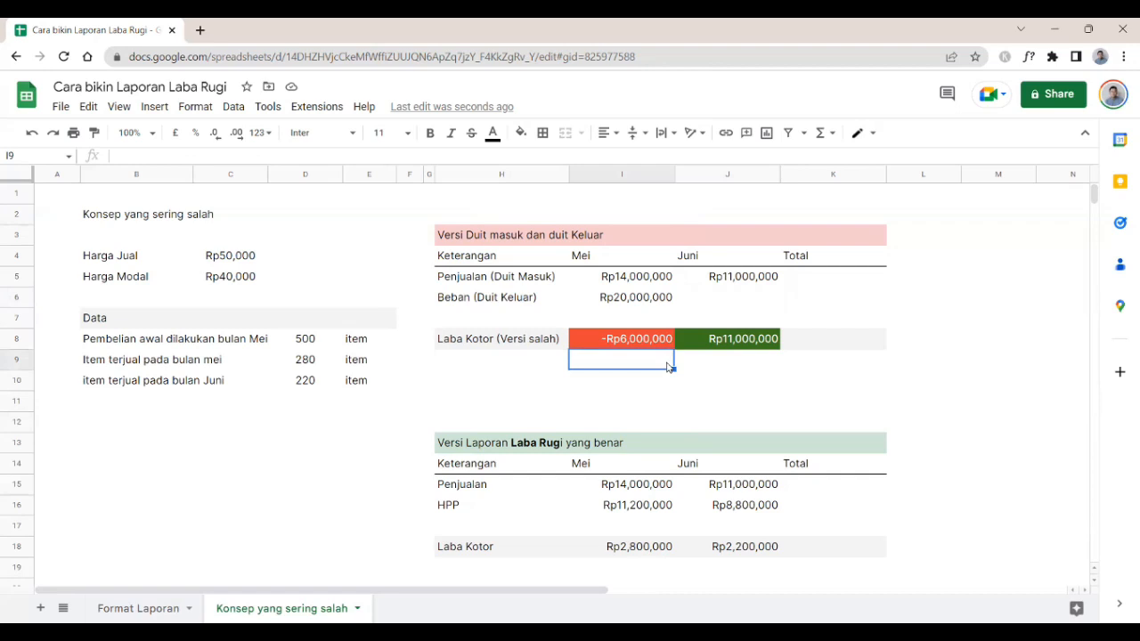
{"action": "left_click", "coordinate": [761, 343]}
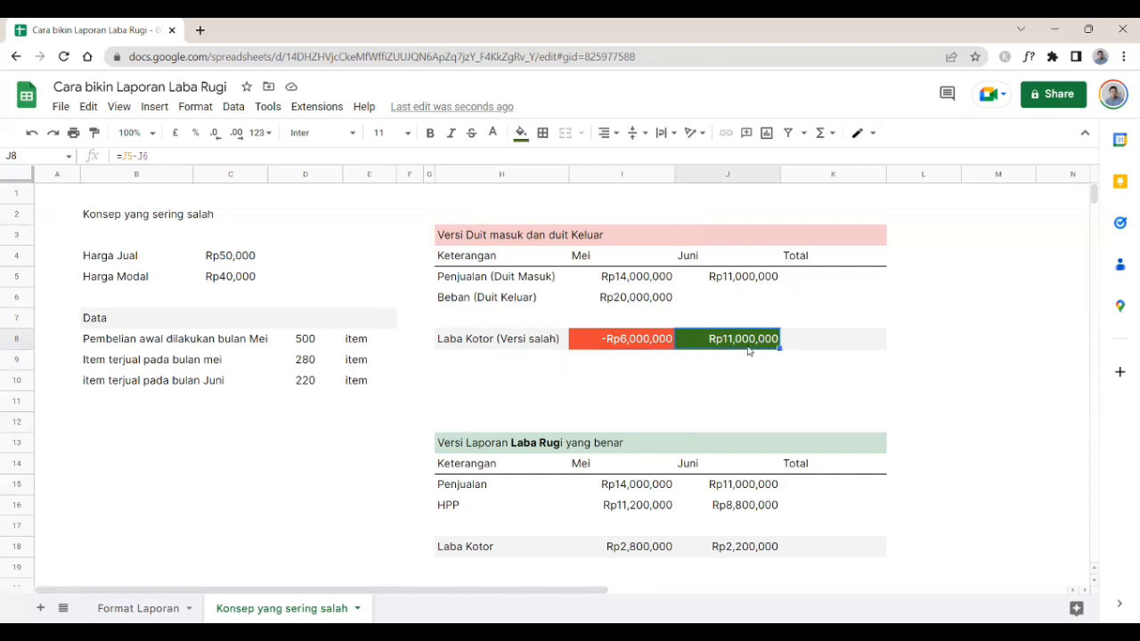
{"action": "scroll", "coordinate": [730, 365], "scroll_direction": "down", "scroll_amount": 1}
{"action": "left_click", "coordinate": [656, 487]}
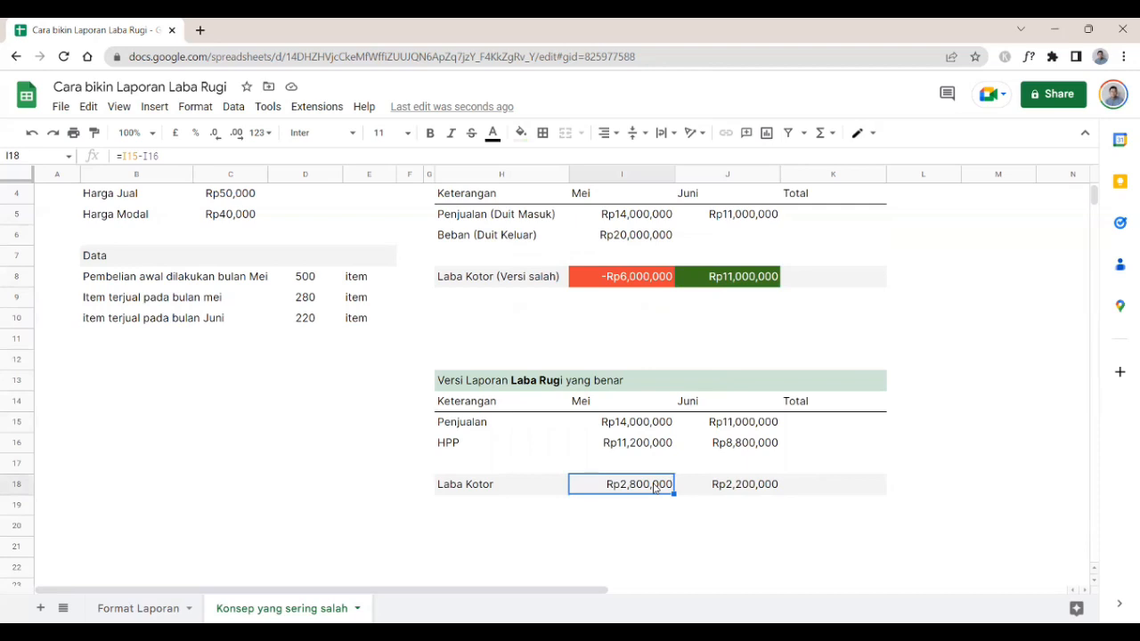
{"action": "left_click", "coordinate": [750, 423]}
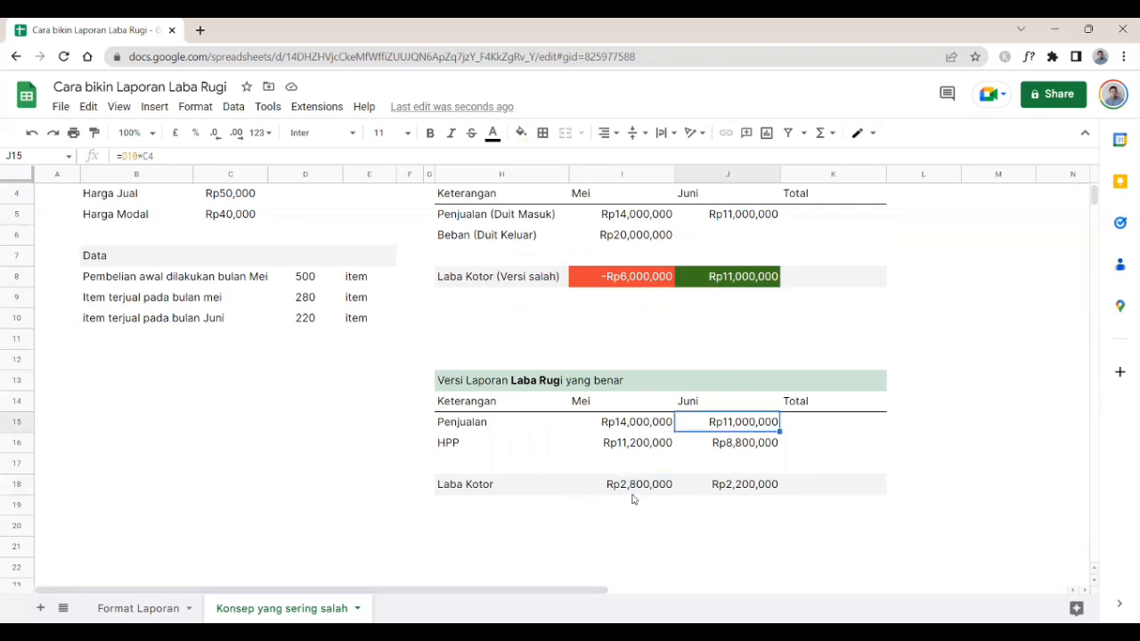
{"action": "left_click", "coordinate": [663, 490]}
{"action": "left_click", "coordinate": [766, 492]}
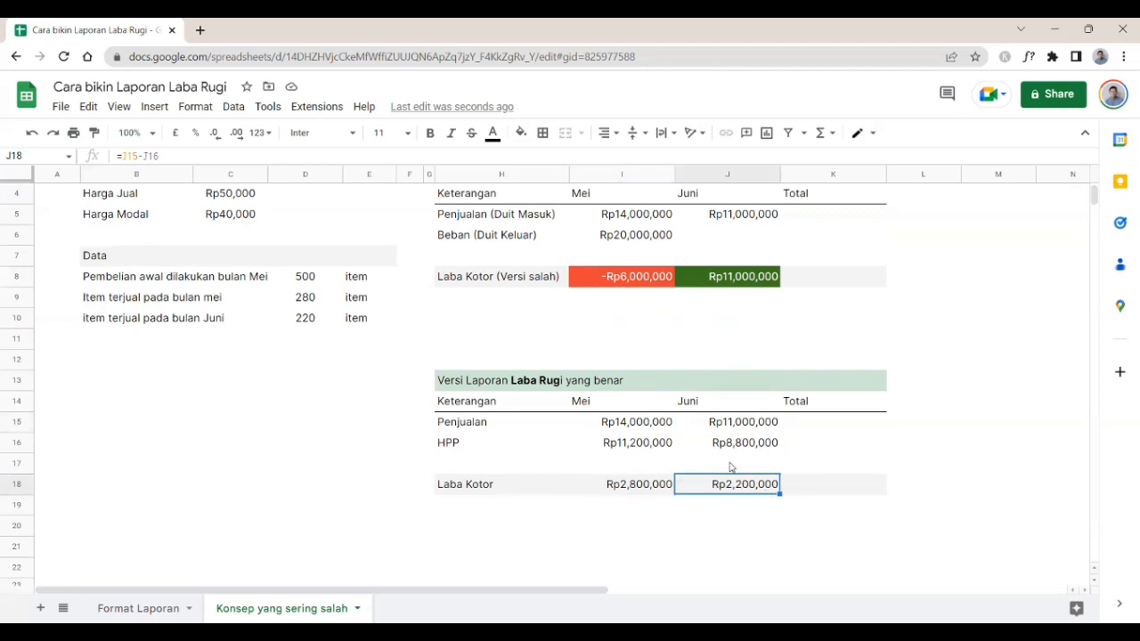
- Calculate the Total Laba Kotor (Versi salah) in K8 by adding Mei and Juni, =I8+J8
{"action": "scroll", "coordinate": [739, 427], "scroll_direction": "up", "scroll_amount": 1}
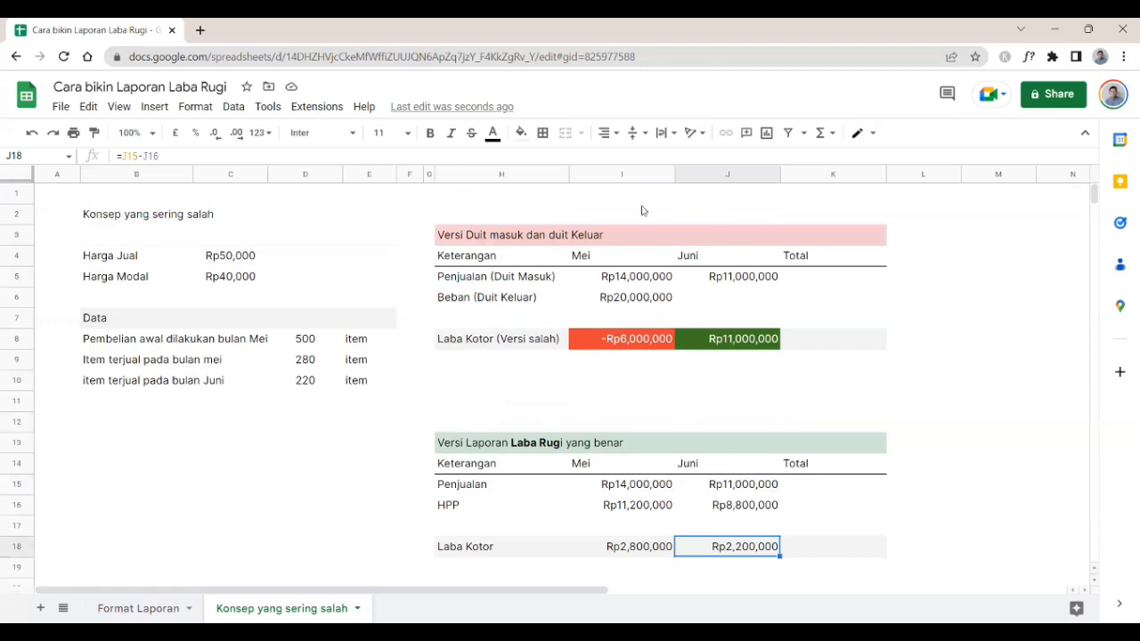
{"action": "left_click", "coordinate": [840, 346]}
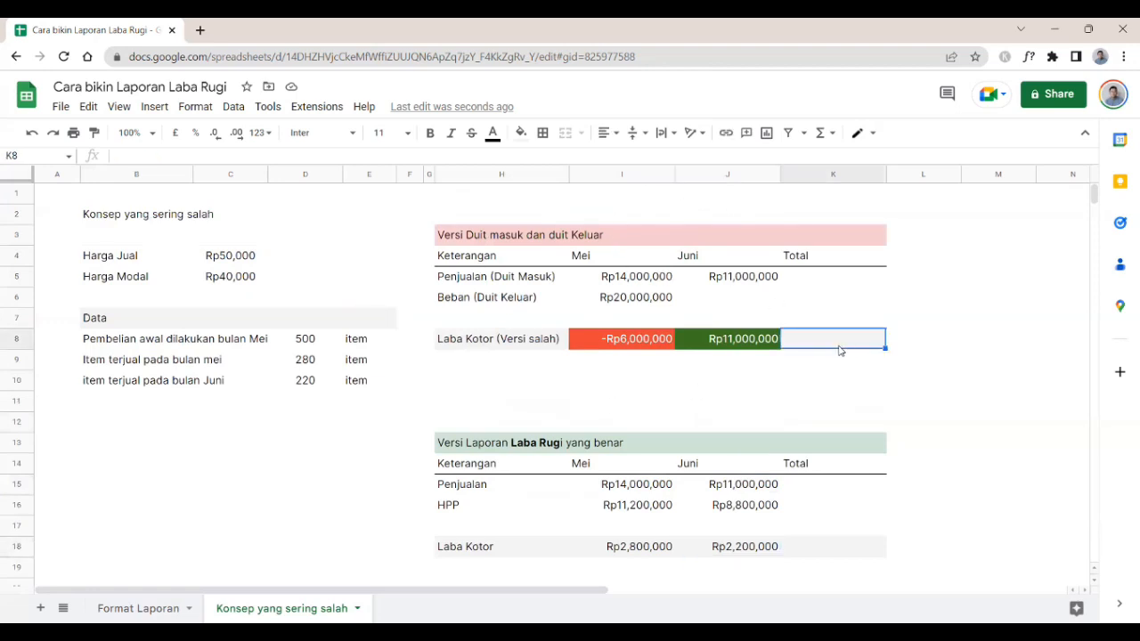
{"action": "type", "text": "="}
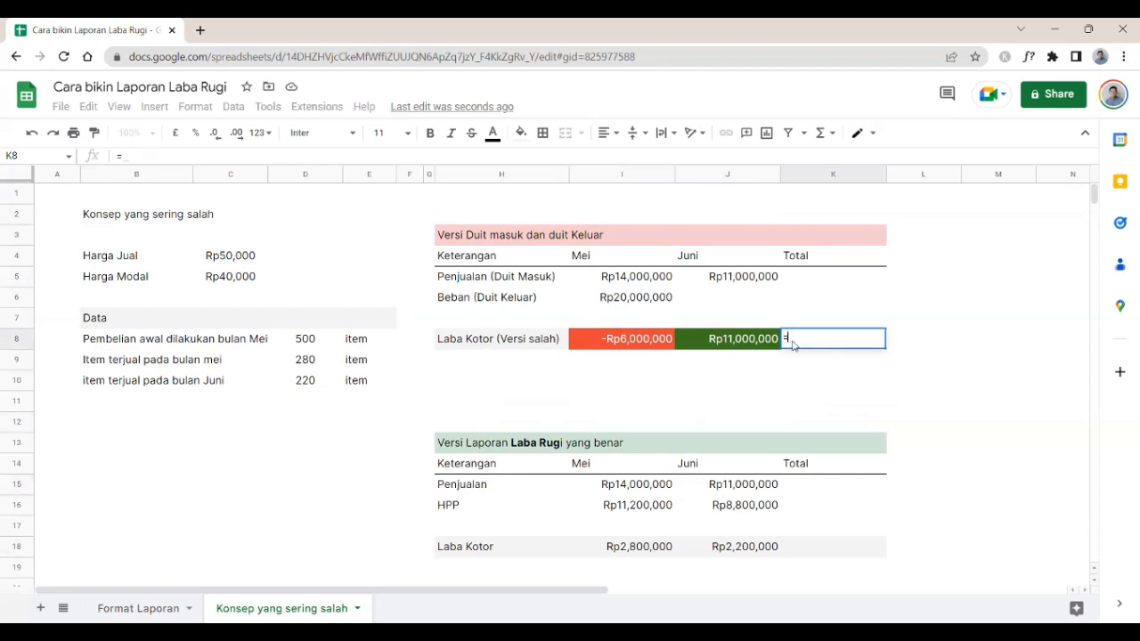
{"action": "left_click", "coordinate": [663, 345]}
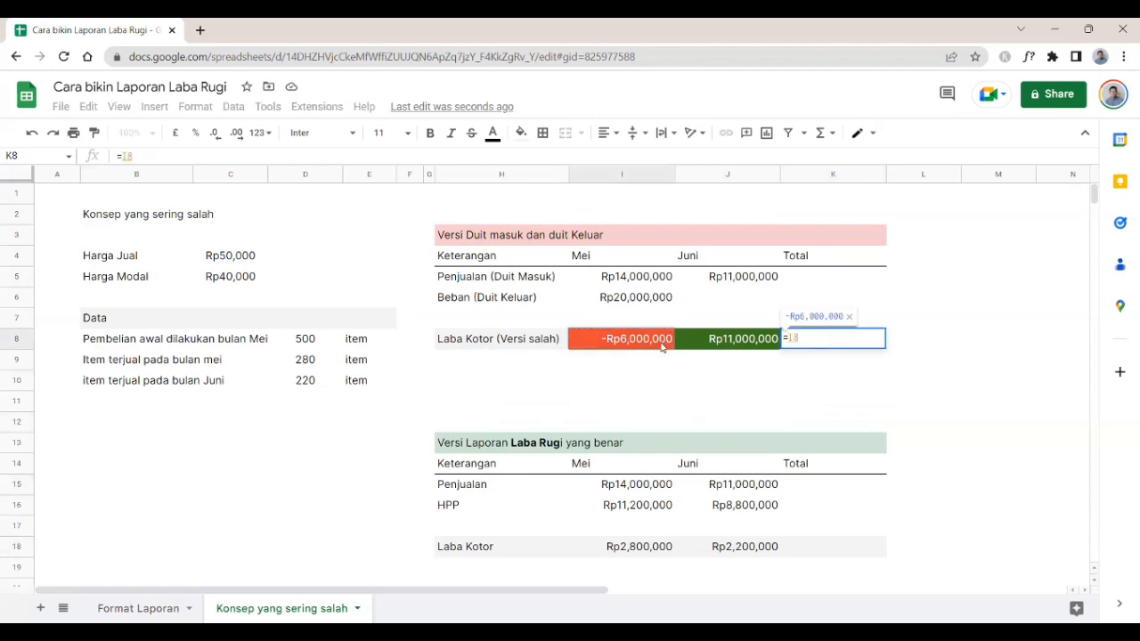
{"action": "type", "text": "+"}
{"action": "left_click", "coordinate": [719, 343]}
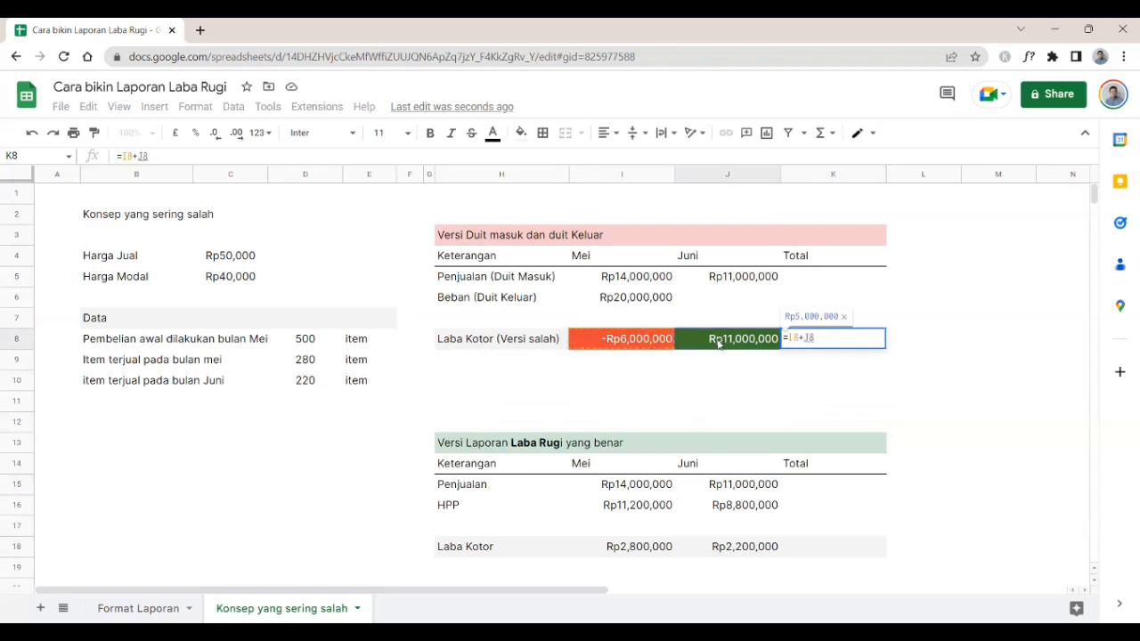
{"action": "key", "text": "Return"}
- Copy the total formula from K8 to the correct table's Laba Kotor Total in K18
{"action": "left_click", "coordinate": [843, 343]}
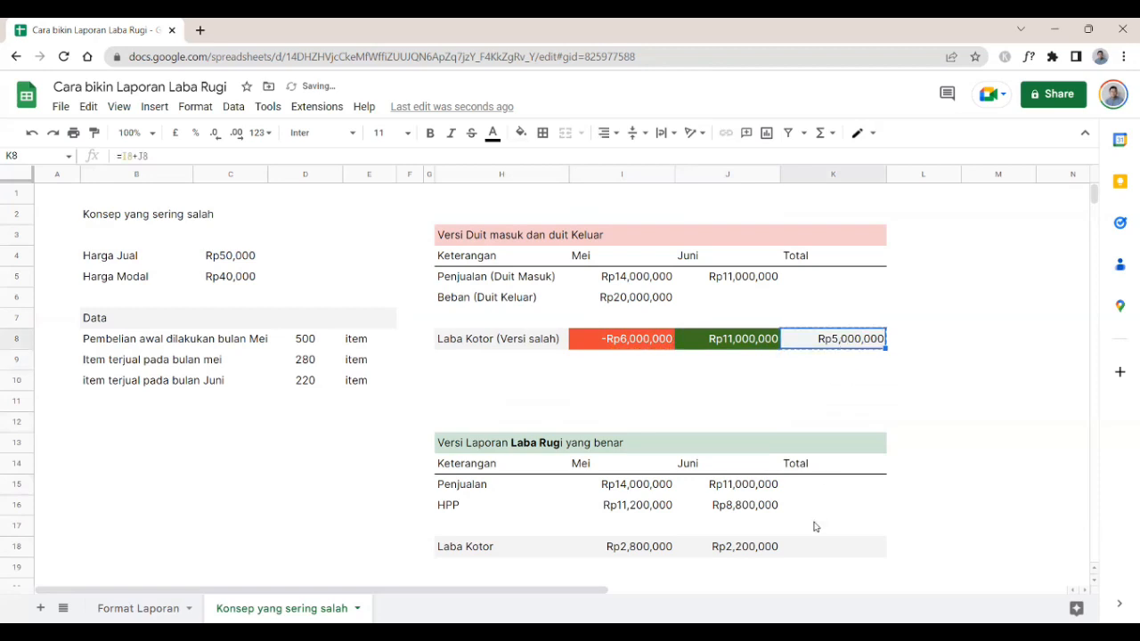
{"action": "left_click", "coordinate": [825, 548]}
{"action": "key", "text": "ctrl+v"}
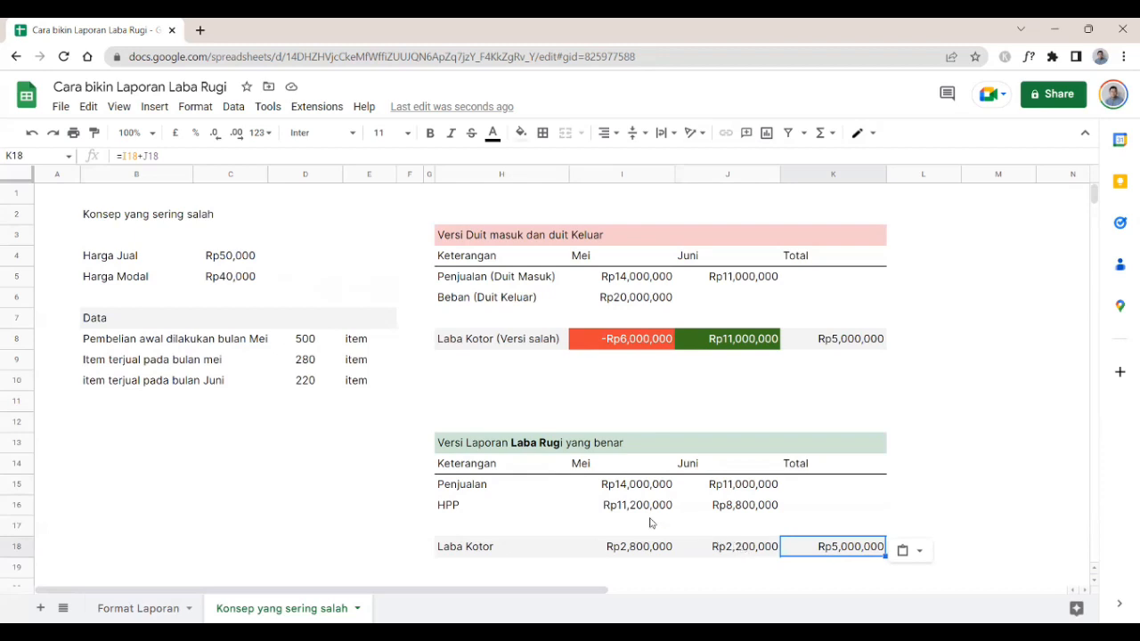
{"action": "scroll", "coordinate": [650, 524], "scroll_direction": "down", "scroll_amount": 2}
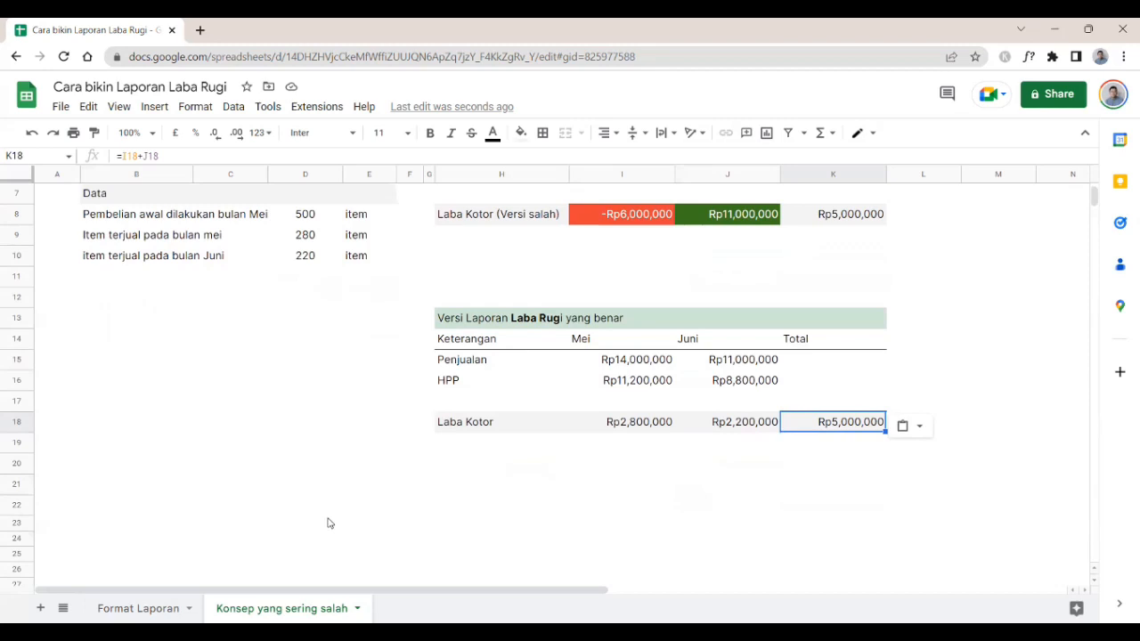
{"action": "scroll", "coordinate": [328, 523], "scroll_direction": "up", "scroll_amount": 1}
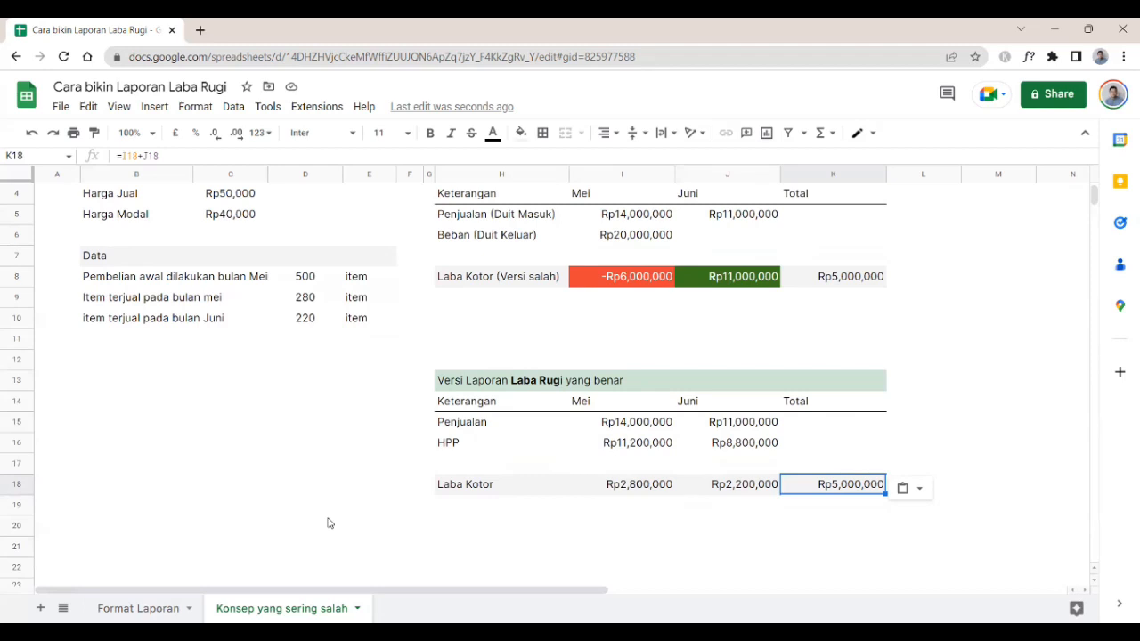
{"action": "scroll", "coordinate": [328, 522], "scroll_direction": "up", "scroll_amount": 1}
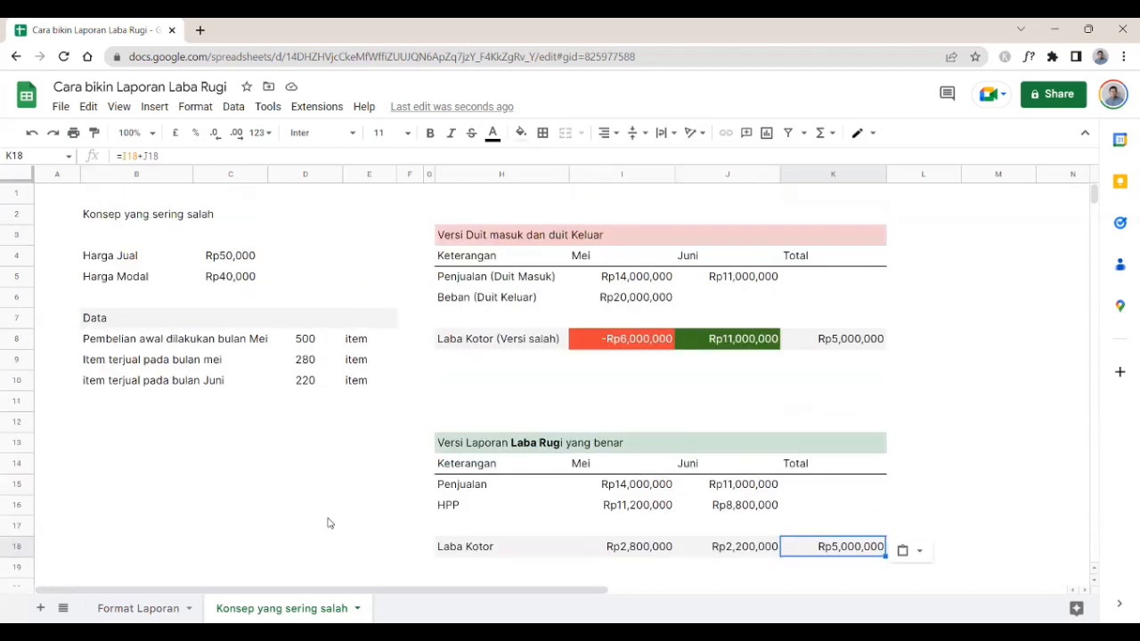